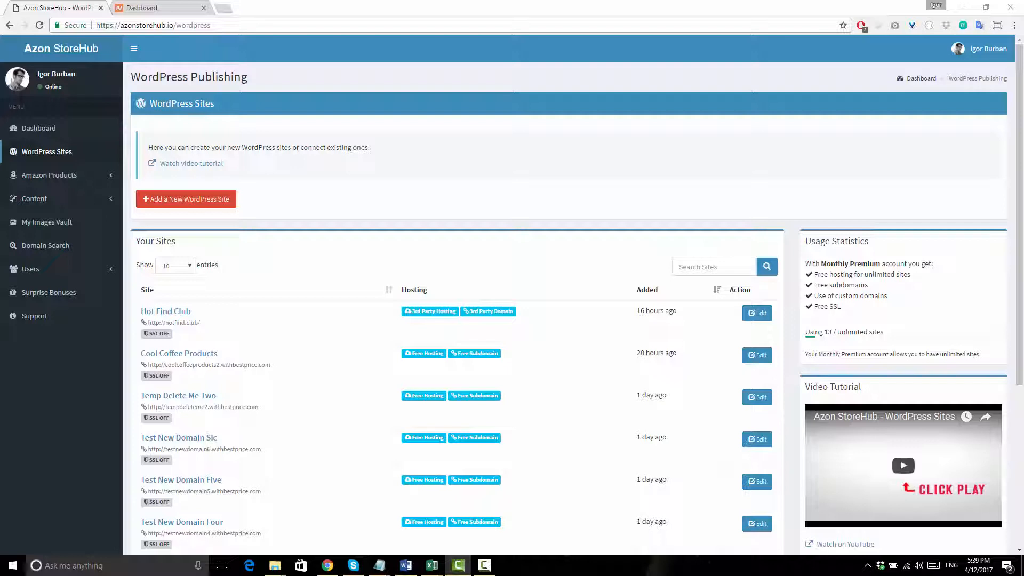
- Open namecheap.com in a new browser tab
click(226, 9)
text(namecheap.com)
key(Return)
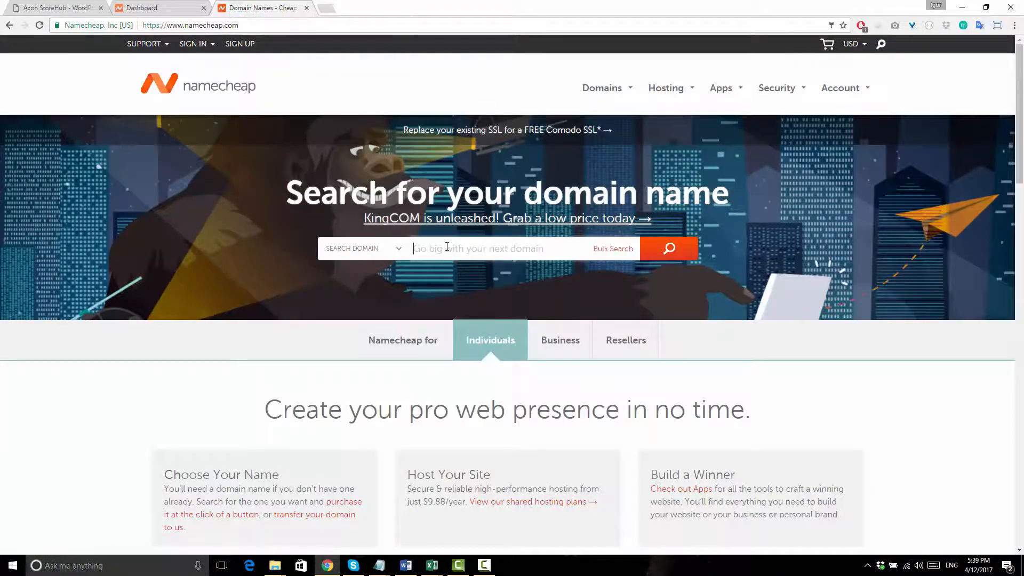
- Search Namecheap for yournewdomain to compare extension prices, then return to Azon StoreHub
text(yournew d)
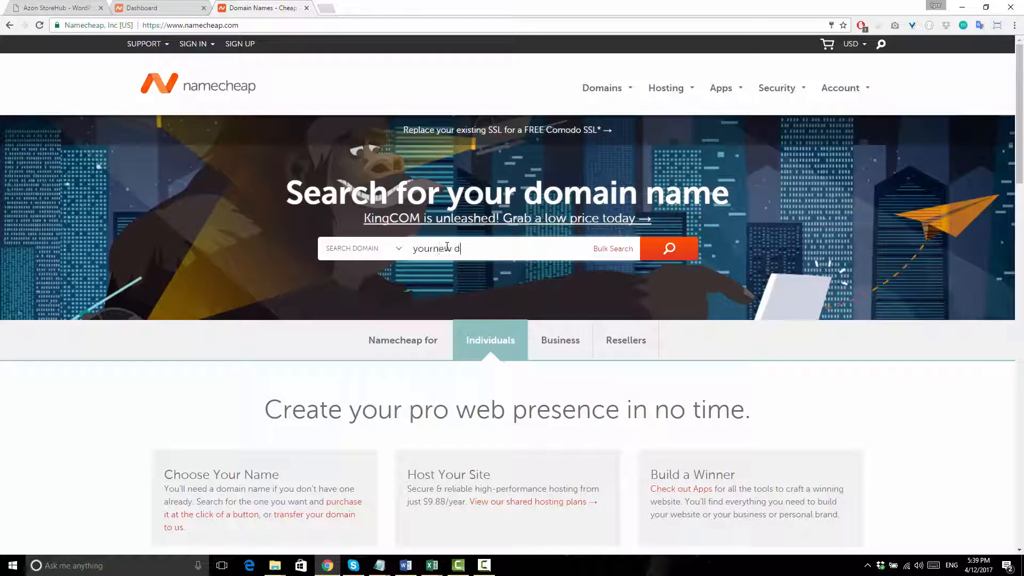
key(BackSpace)
key(BackSpace)
key(BackSpace)
key(BackSpace)
text(dom)
key(Return)
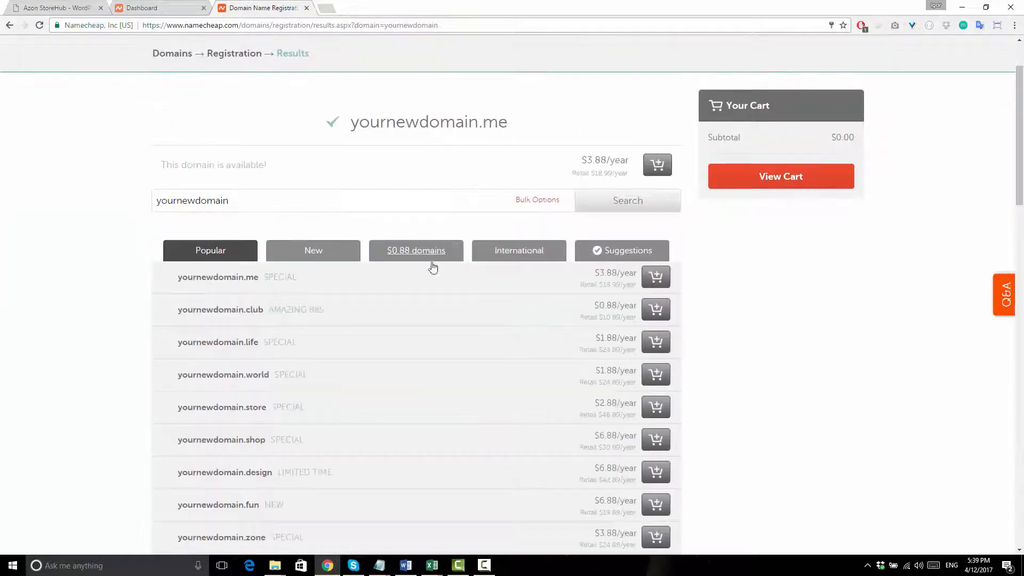
click(66, 8)
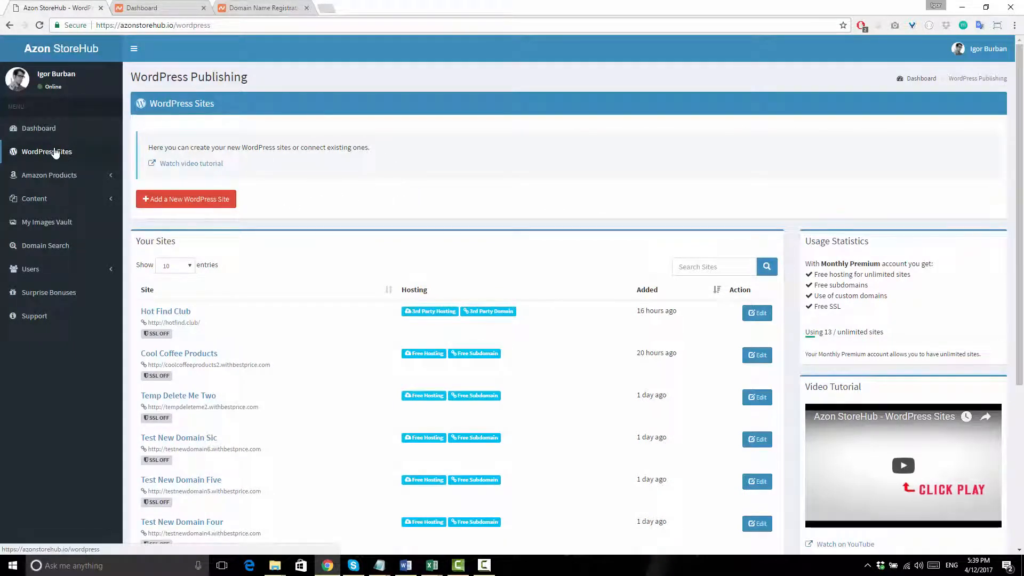
- Start a new hosted WordPress site named 'MY Best Store'
click(208, 204)
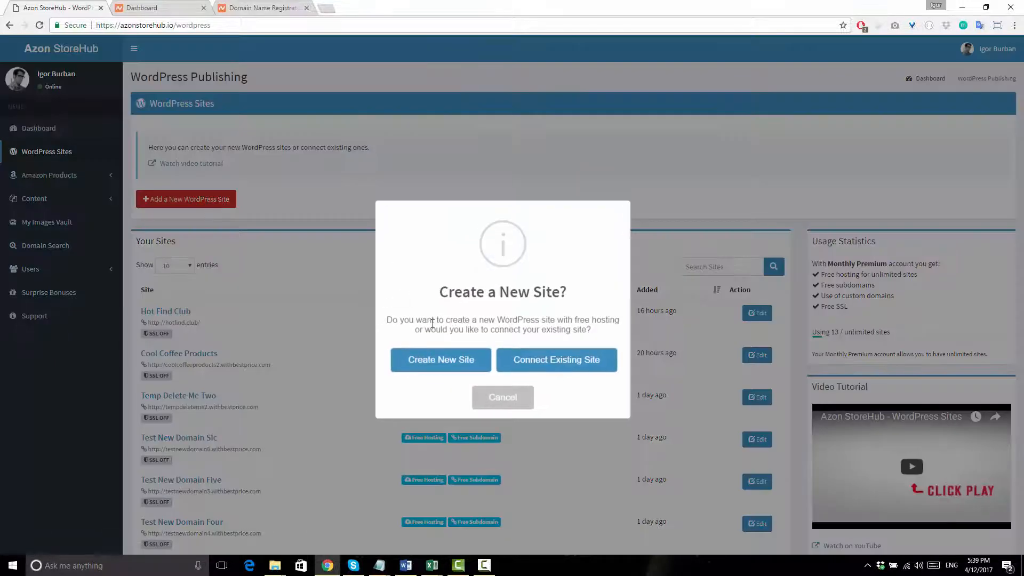
click(441, 359)
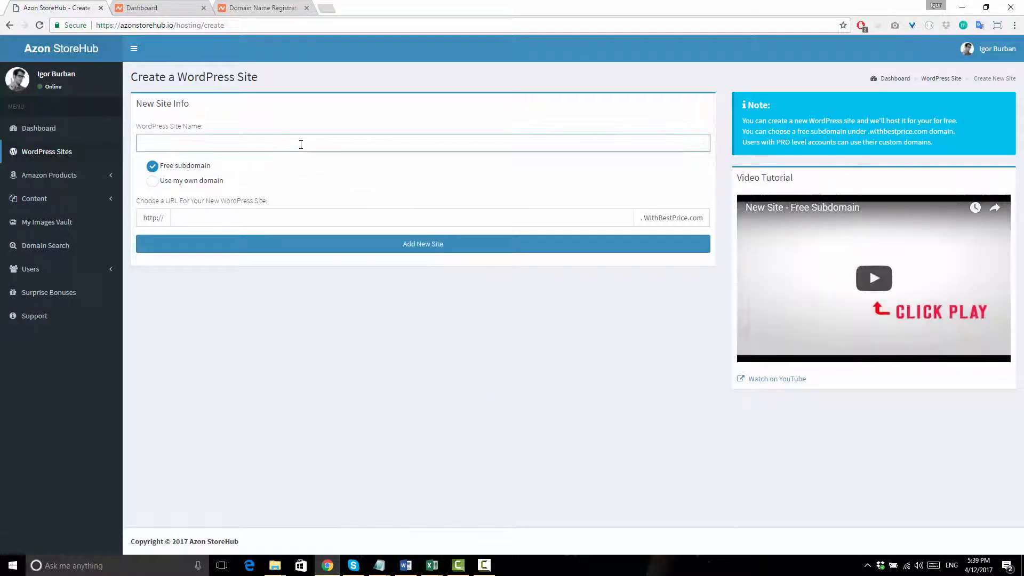
text(My)
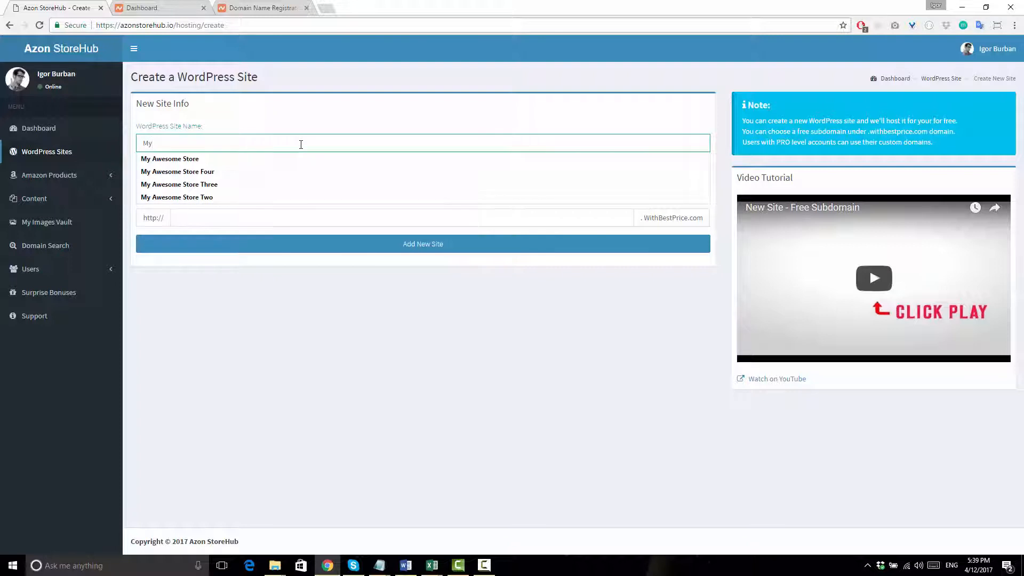
key(BackSpace)
text(Y Be)
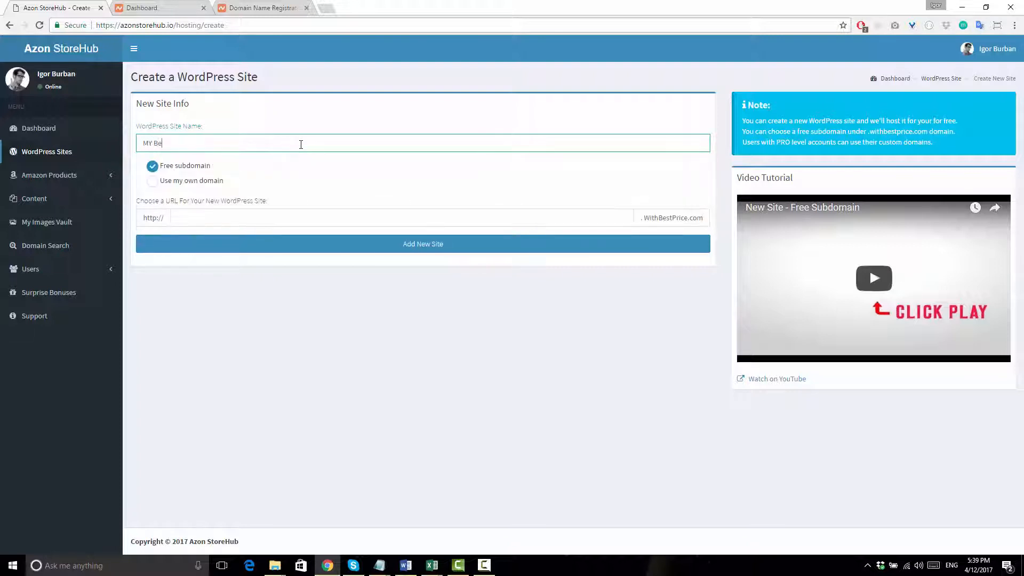
text(st Store)
- Use the custom domain mybeststore.club, create the site and dismiss the confirmation
click(152, 180)
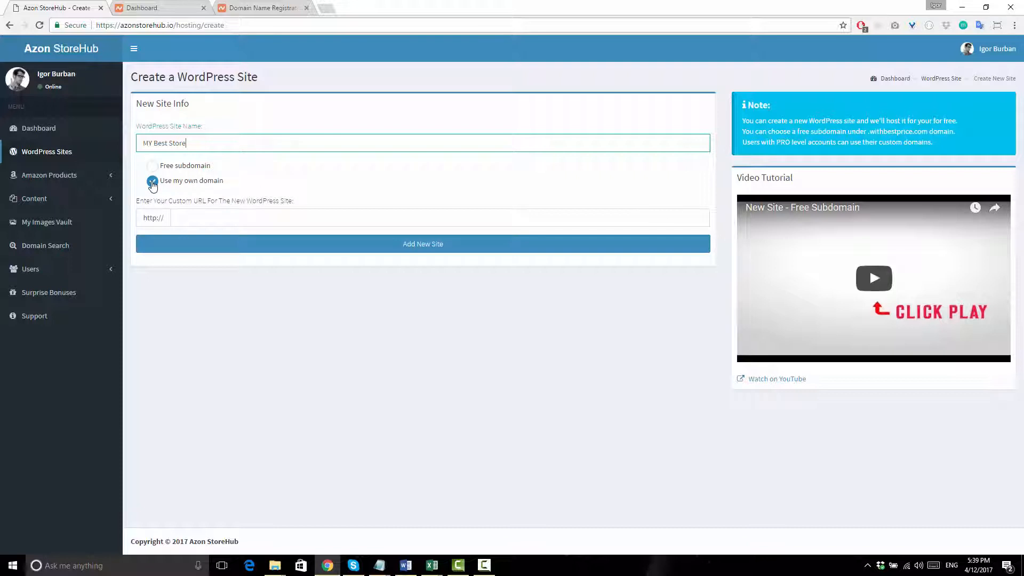
click(196, 218)
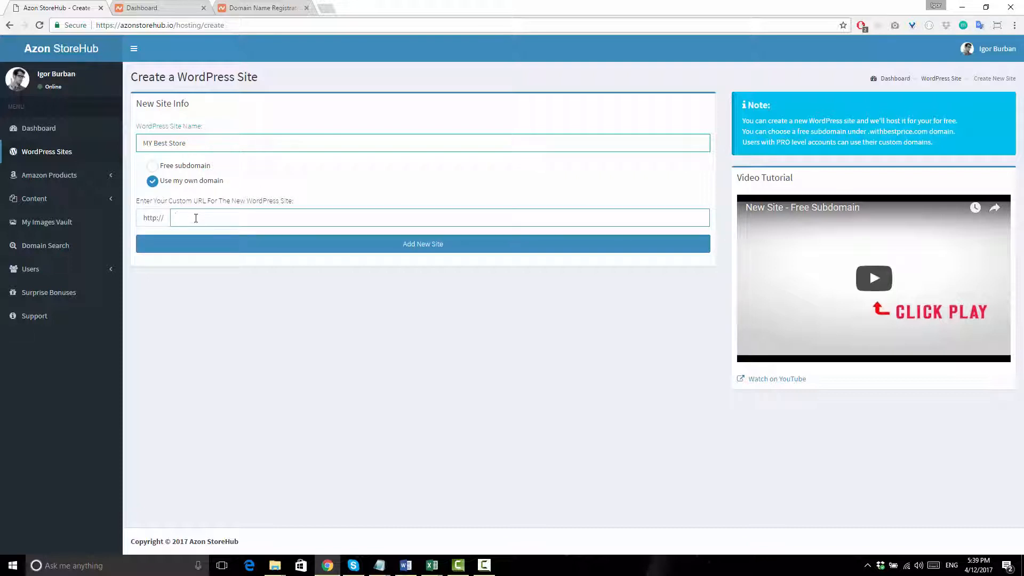
text(mybeststore.club)
click(350, 246)
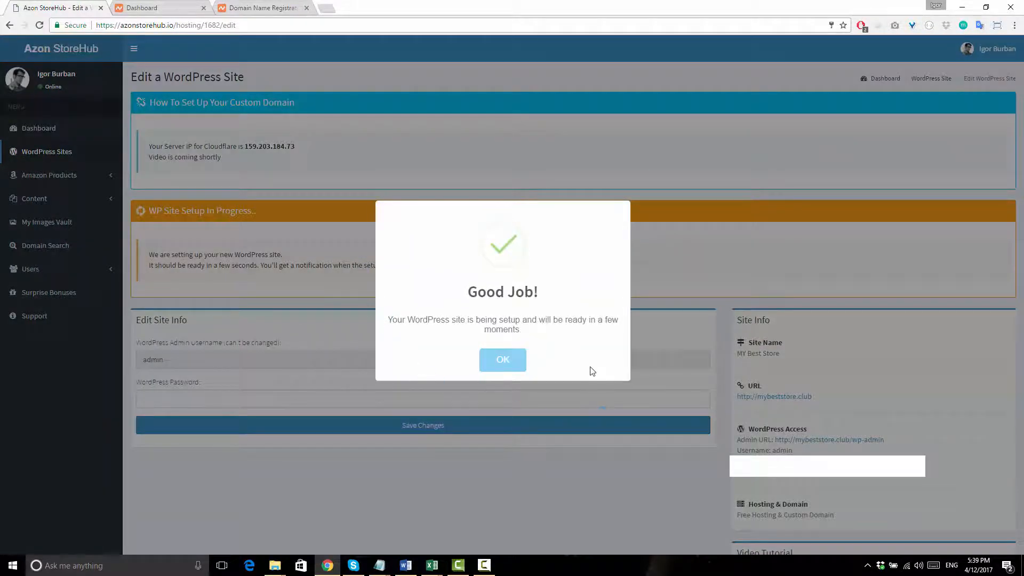
click(514, 359)
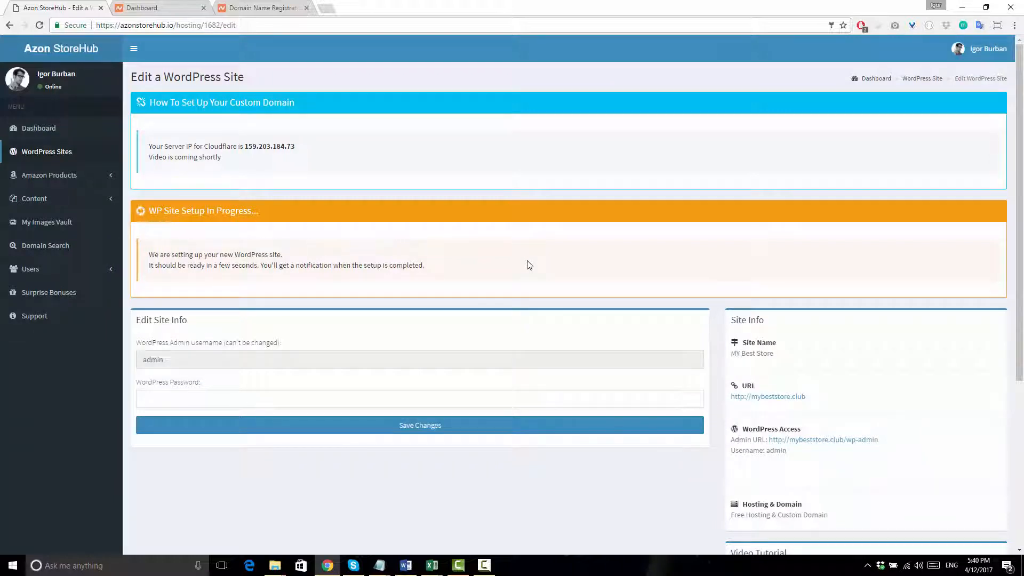
- Open cloudflare.com in a new browser tab
click(327, 12)
text(clou)
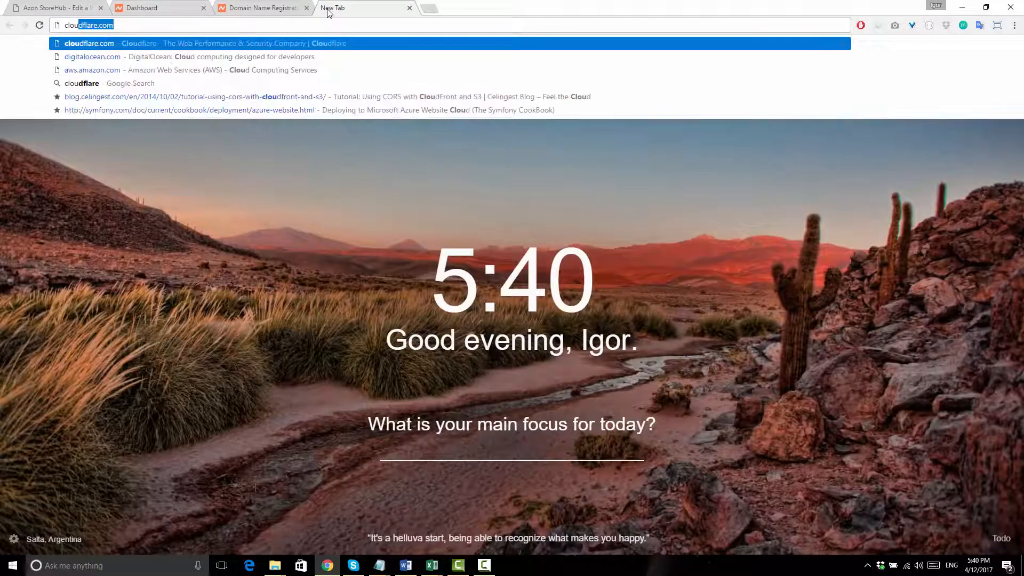
key(Return)
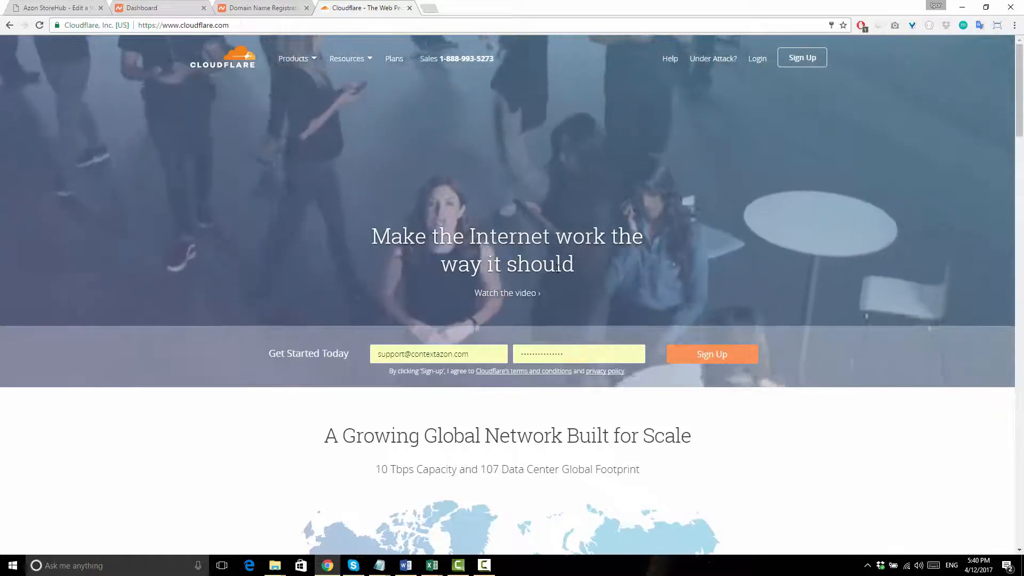
scroll(549, 344, down, 4)
scroll(544, 349, up, 4)
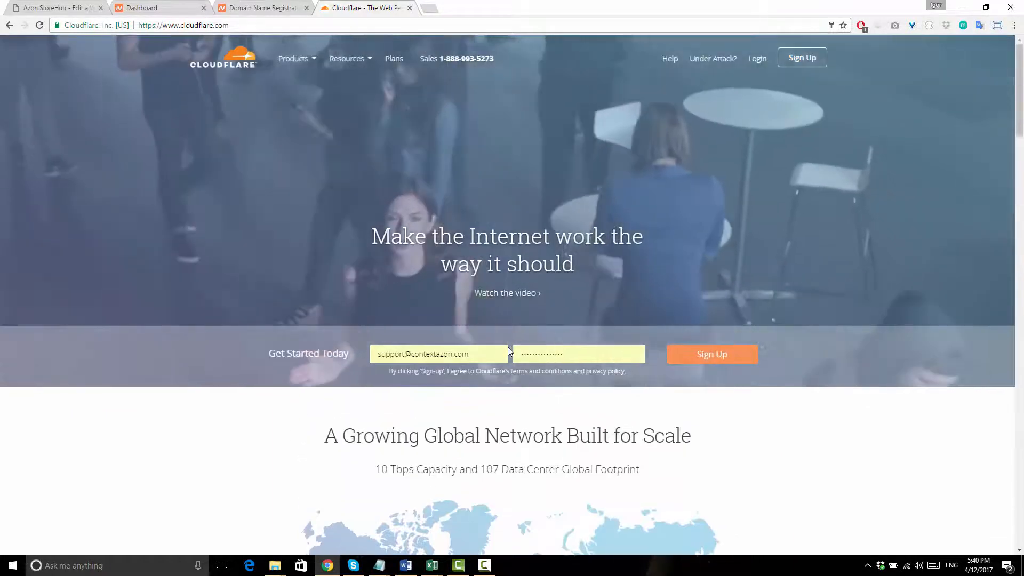
- Replace the prefilled e-mail with your account e-mail, enter a password and submit sign-up
drag(508, 351, 309, 351)
key(BackSpace)
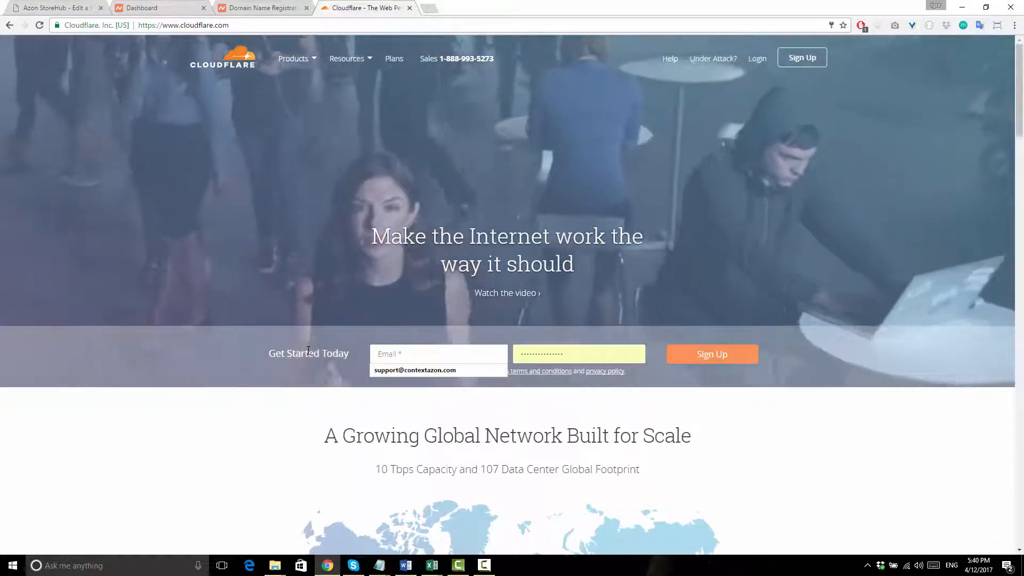
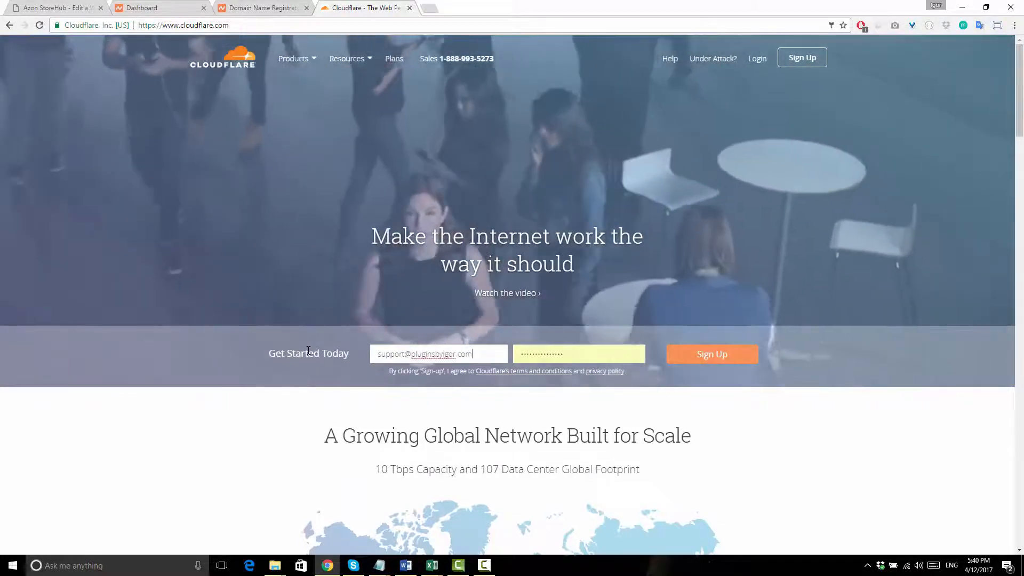
key(Tab)
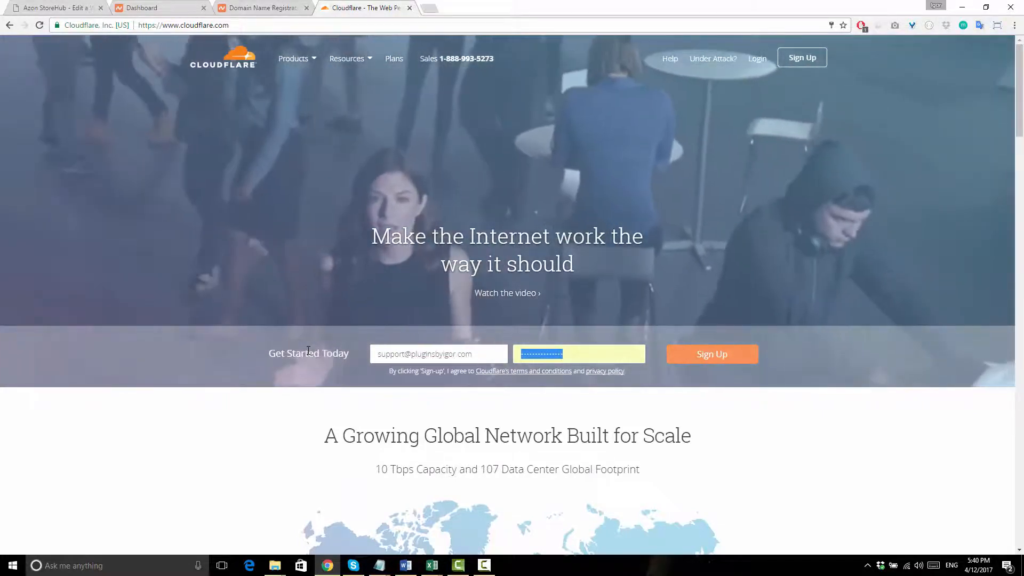
text(*********)
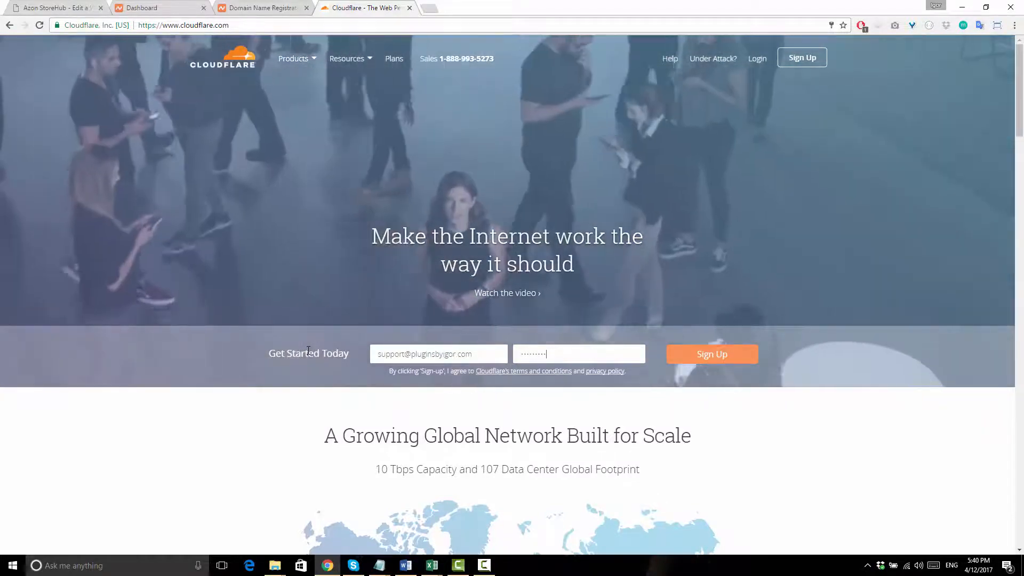
text(*)
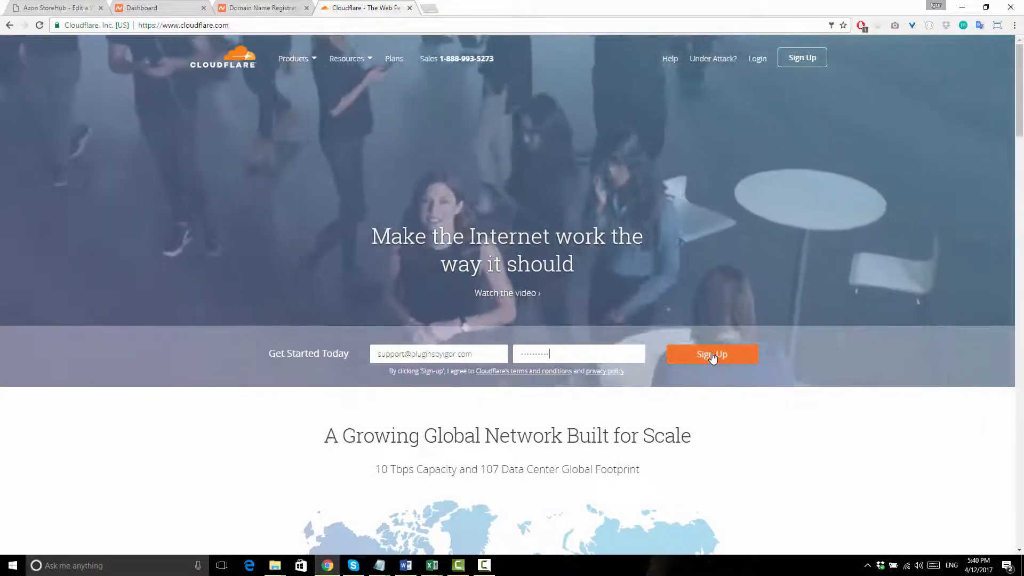
click(712, 355)
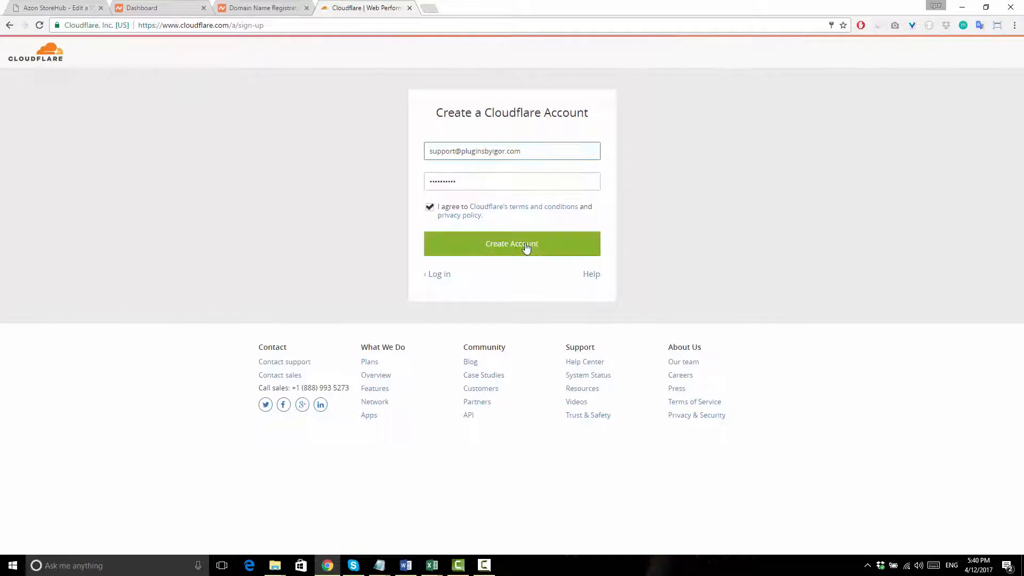
- Create the Cloudflare account, add mybeststore.club and scan its existing DNS records
click(526, 246)
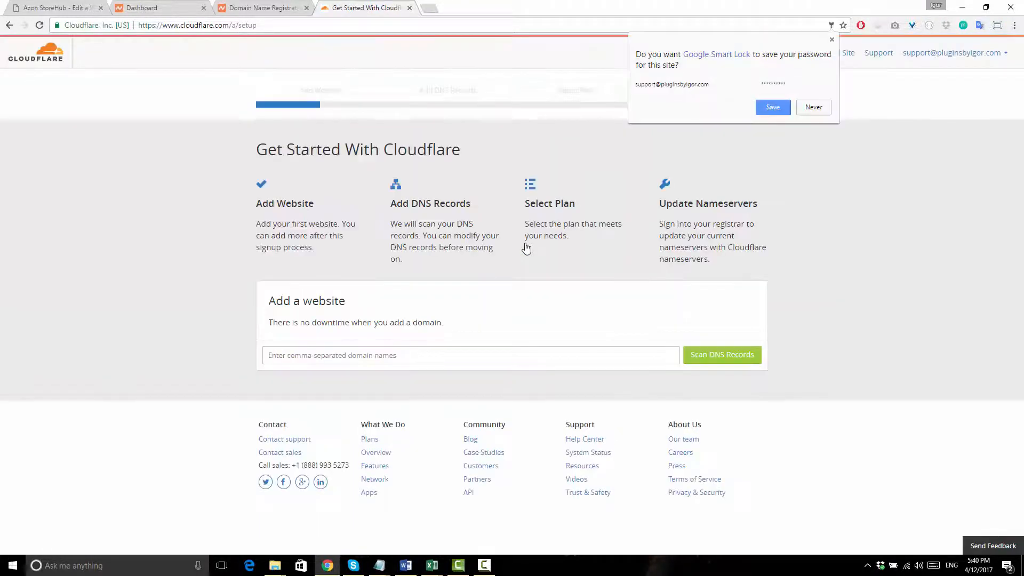
click(812, 108)
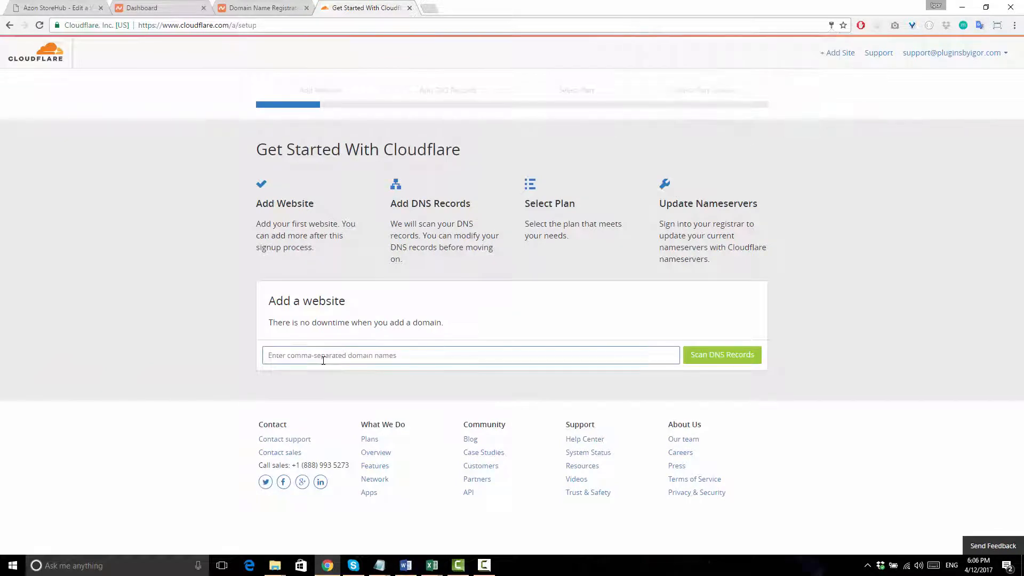
text(mybes)
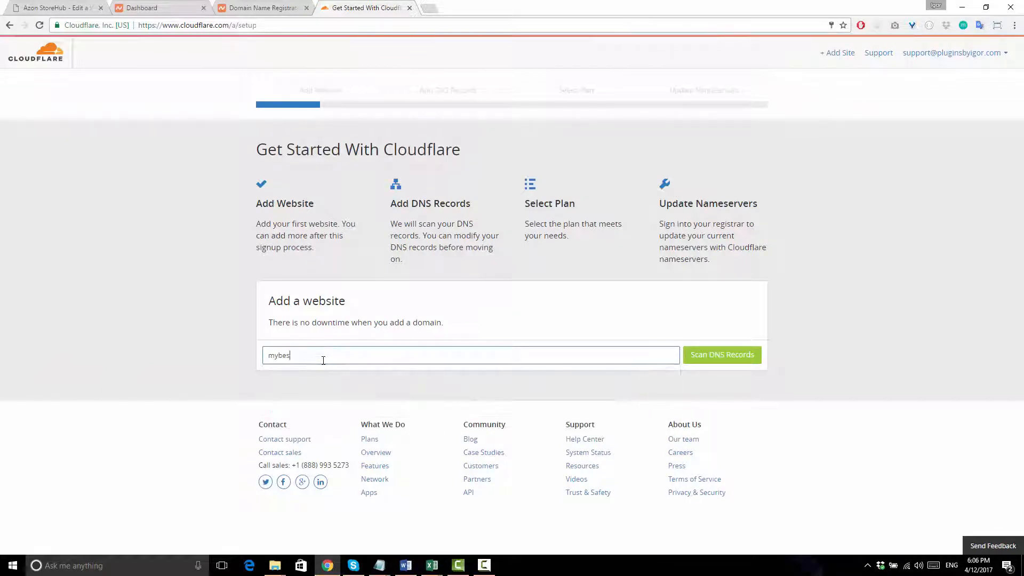
text(tstore.club)
click(714, 356)
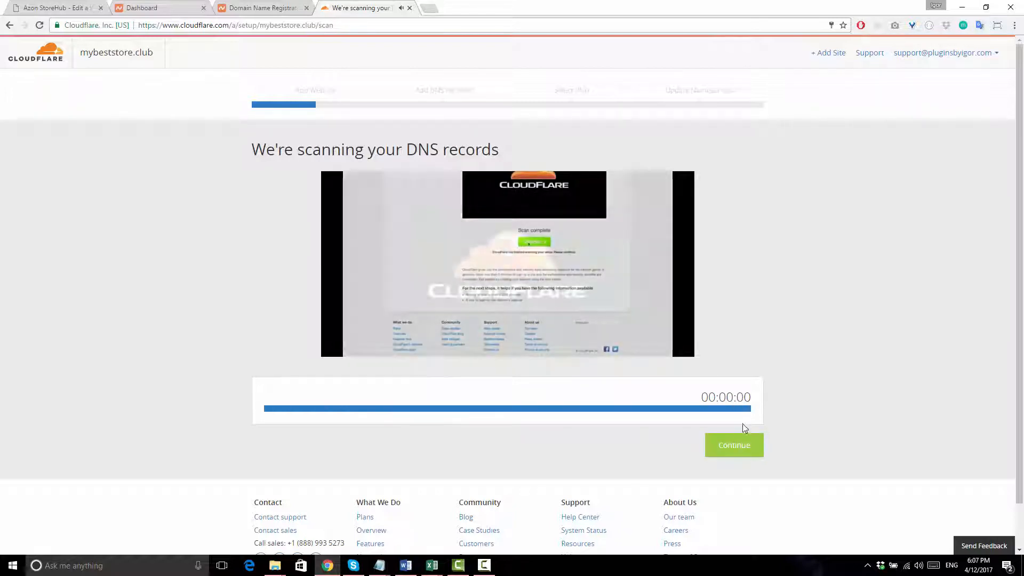
click(741, 446)
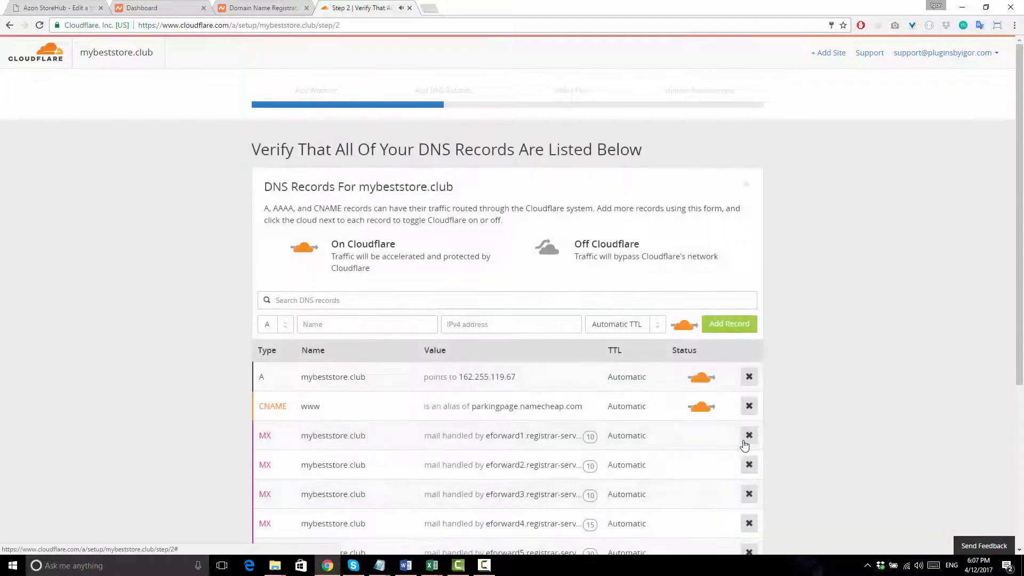
- Check the A record at 162.255.119.67 without changing it, then switch to the Azon StoreHub site page
scroll(842, 430, down, 1)
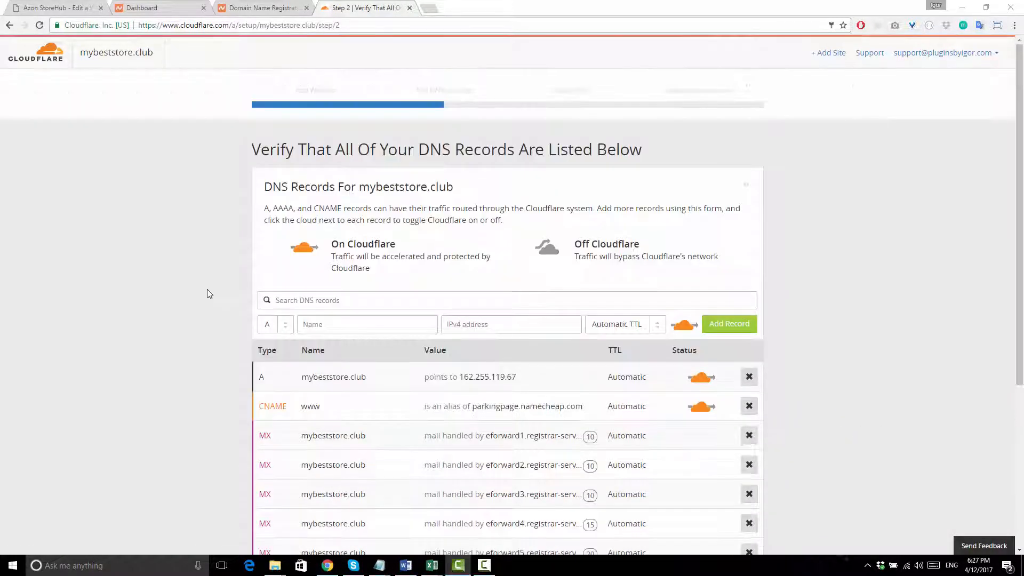
scroll(207, 292, down, 1)
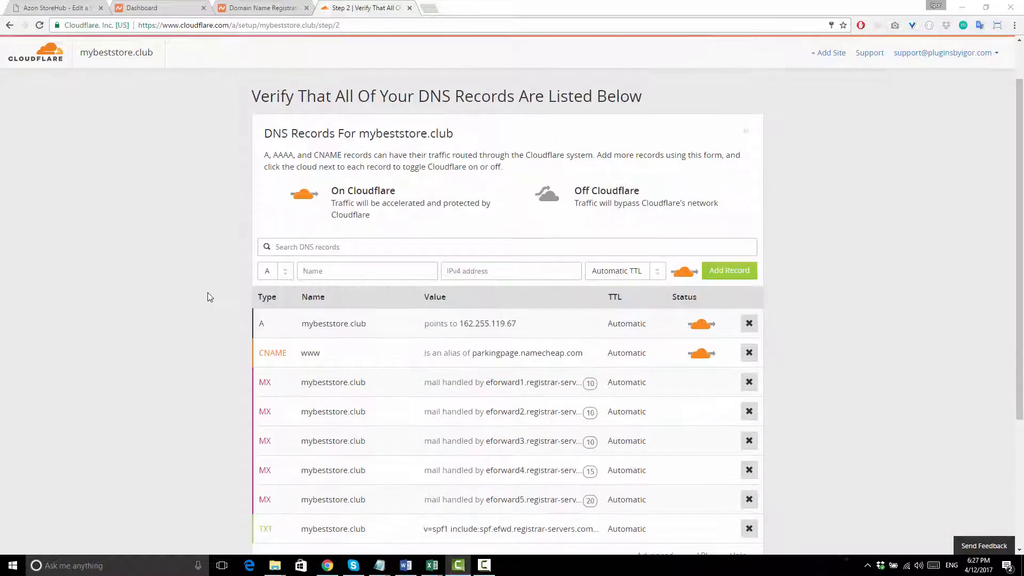
click(502, 323)
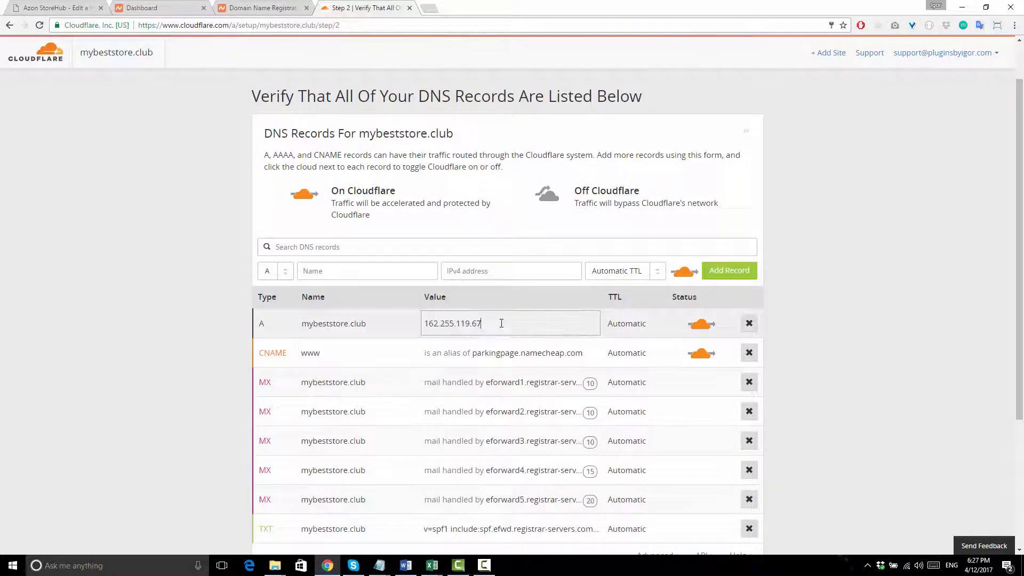
double_click(460, 324)
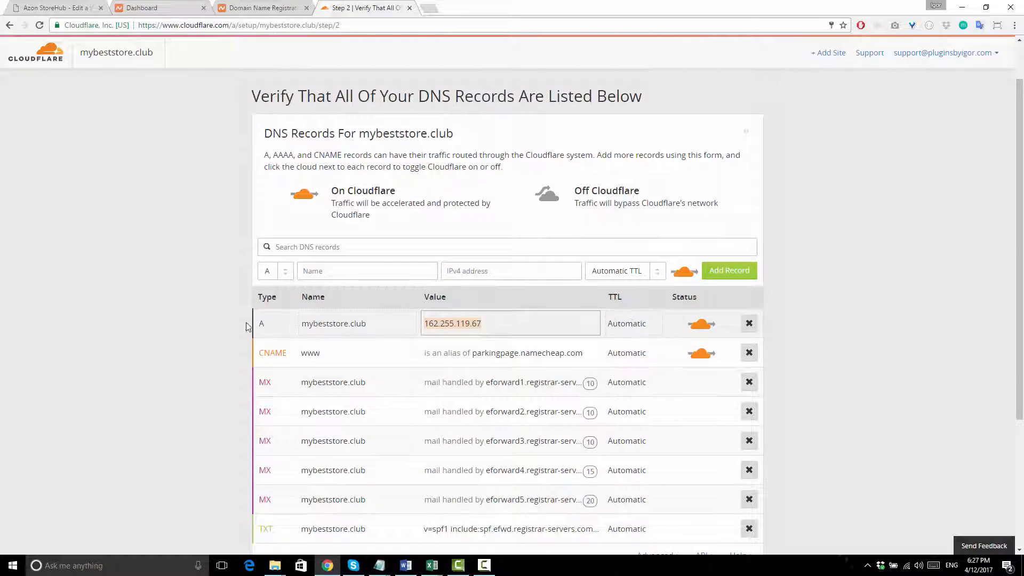
click(209, 322)
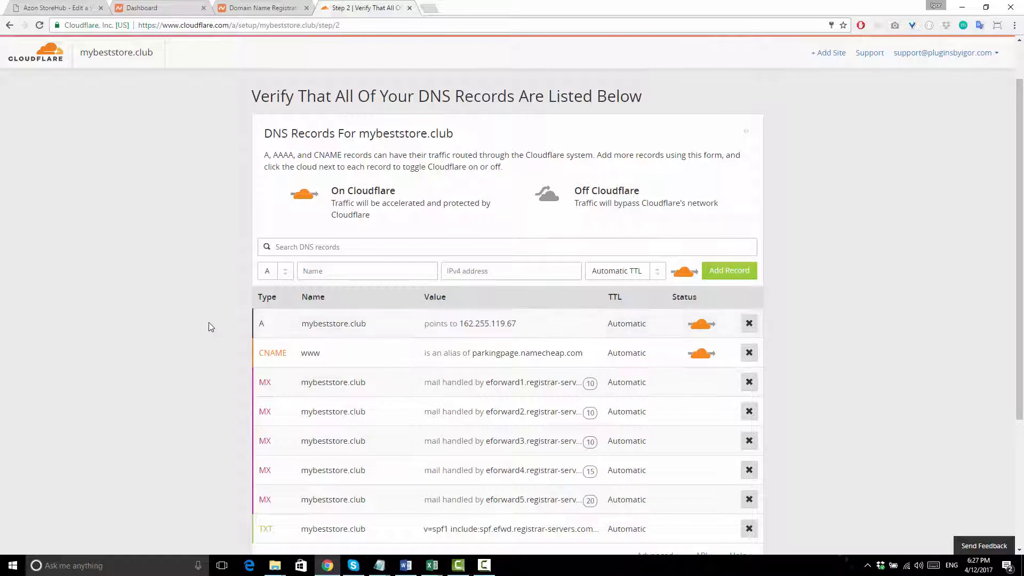
click(80, 6)
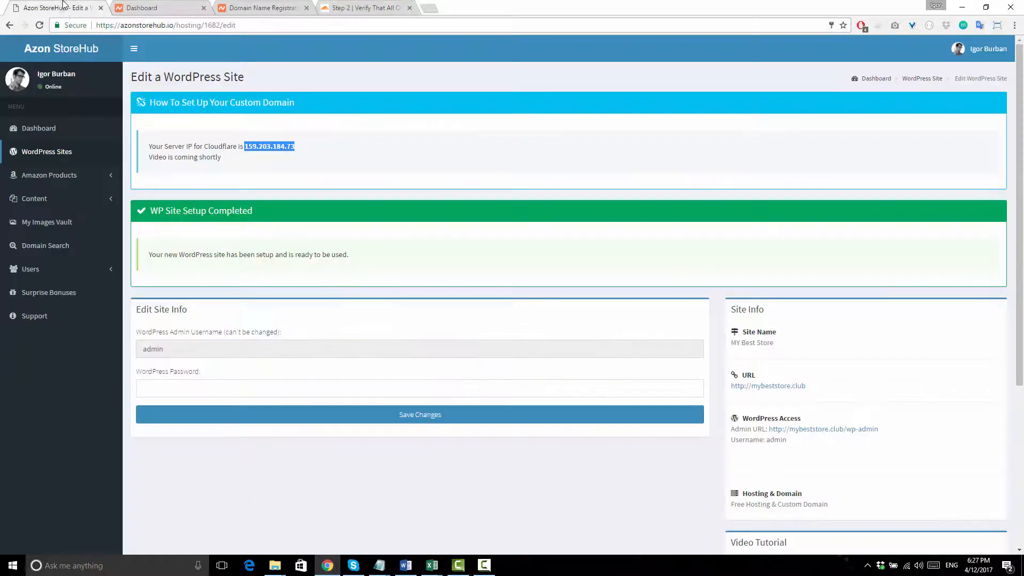
- Copy the Azon StoreHub server IP 159.203.184.73 and return to Cloudflare's DNS records
click(334, 149)
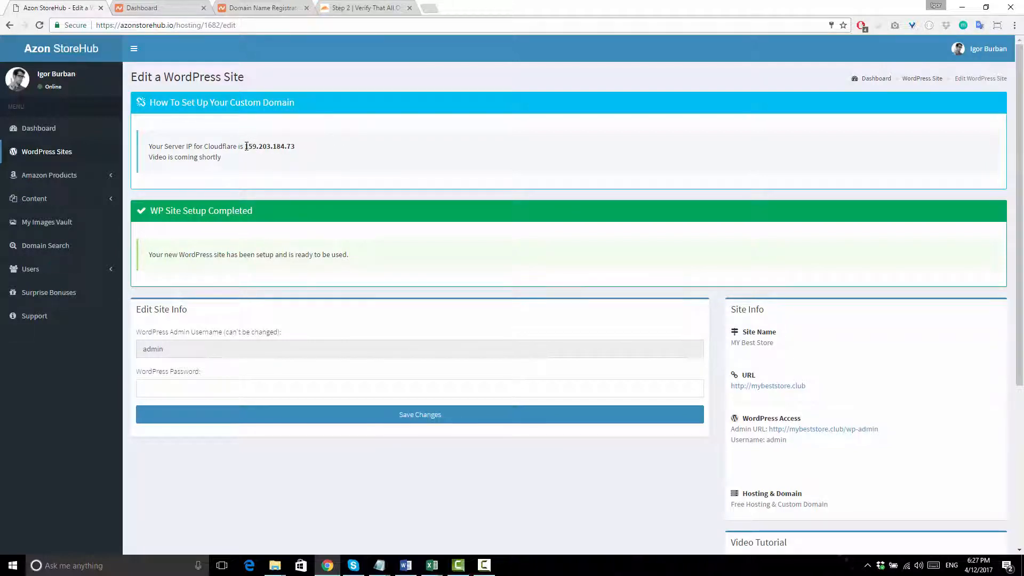
mouse_move(245, 146)
mouse_down()
mouse_move(293, 145)
mouse_move(250, 149)
mouse_up()
click(365, 8)
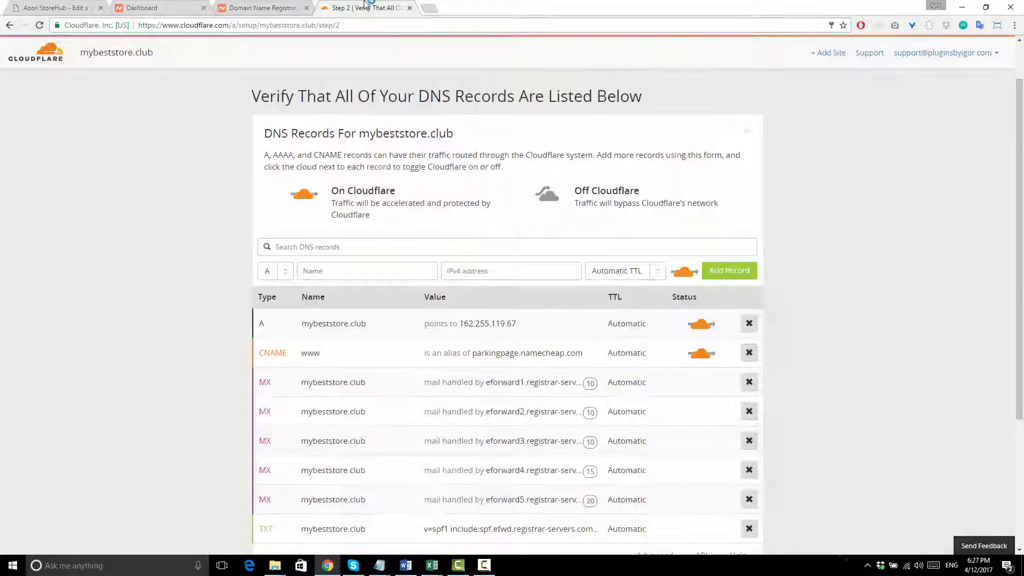
- Change the A record's IP to 159.203.184.73
click(491, 320)
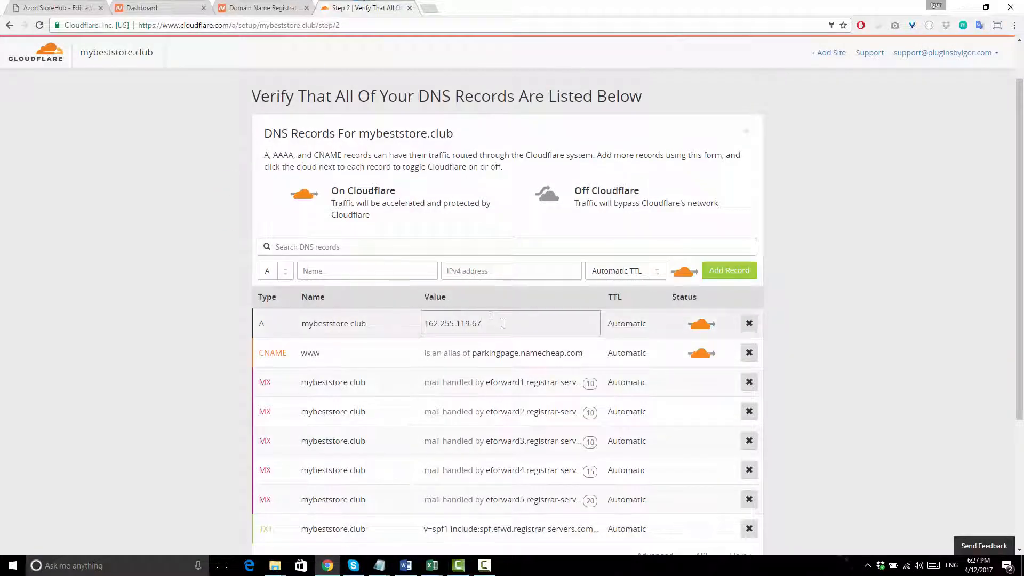
double_click(463, 324)
key(BackSpace)
text(159.203.184.73)
key(Return)
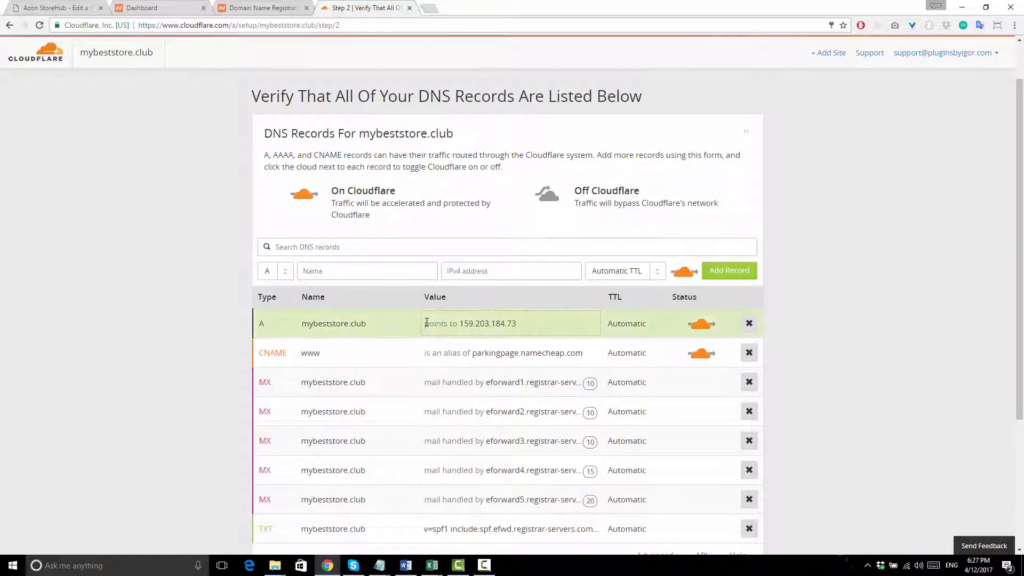
- Point the www CNAME to mybeststore.club instead of parkingpage.namecheap.com
scroll(302, 320, down, 1)
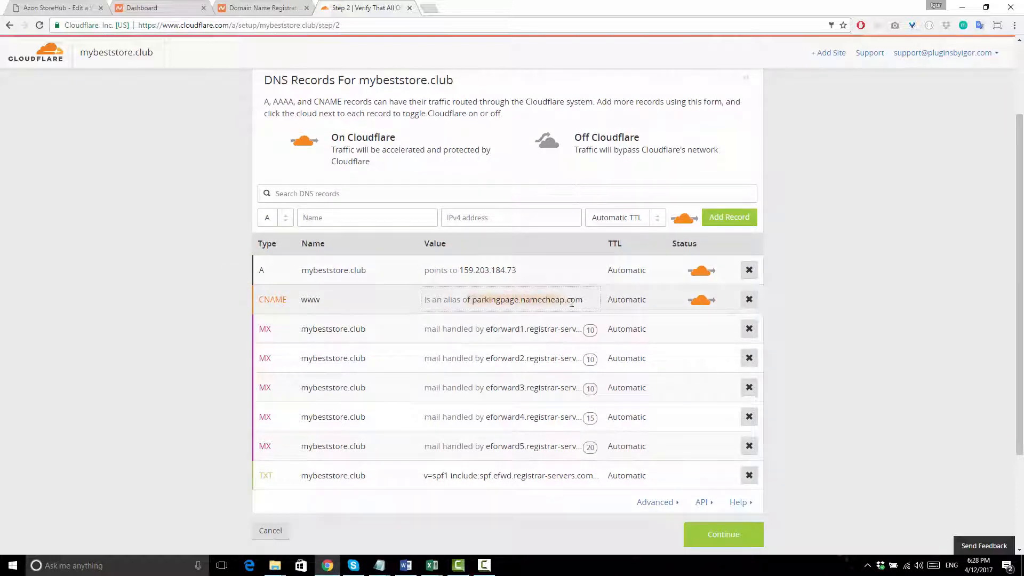
click(585, 300)
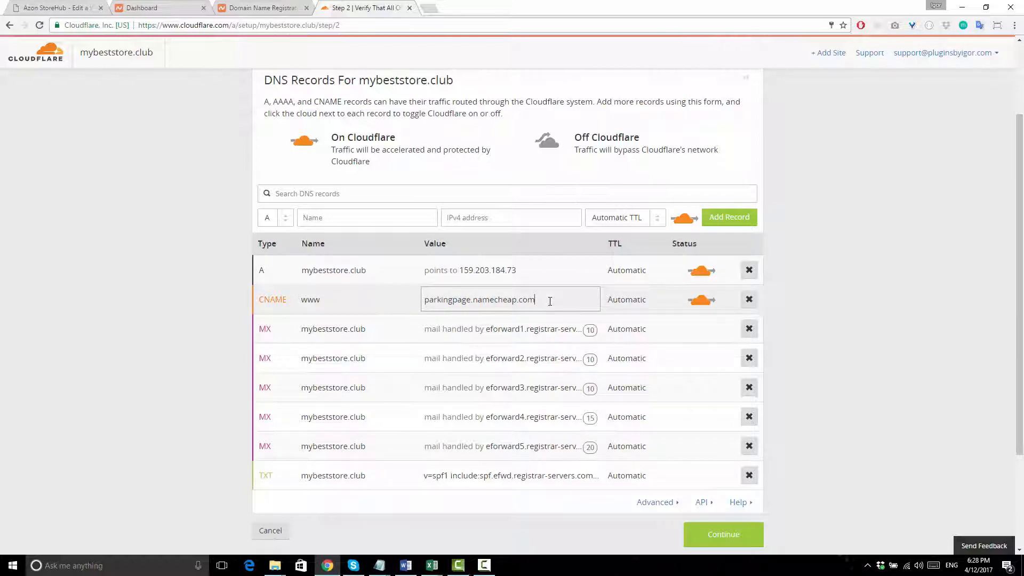
drag(550, 302, 422, 300)
text(mybeststore.club)
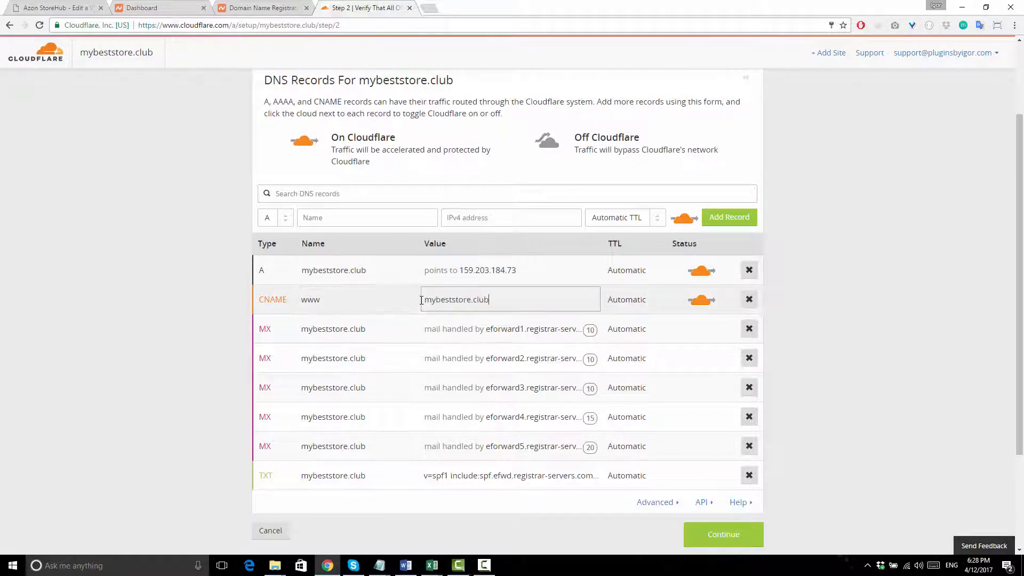
key(Return)
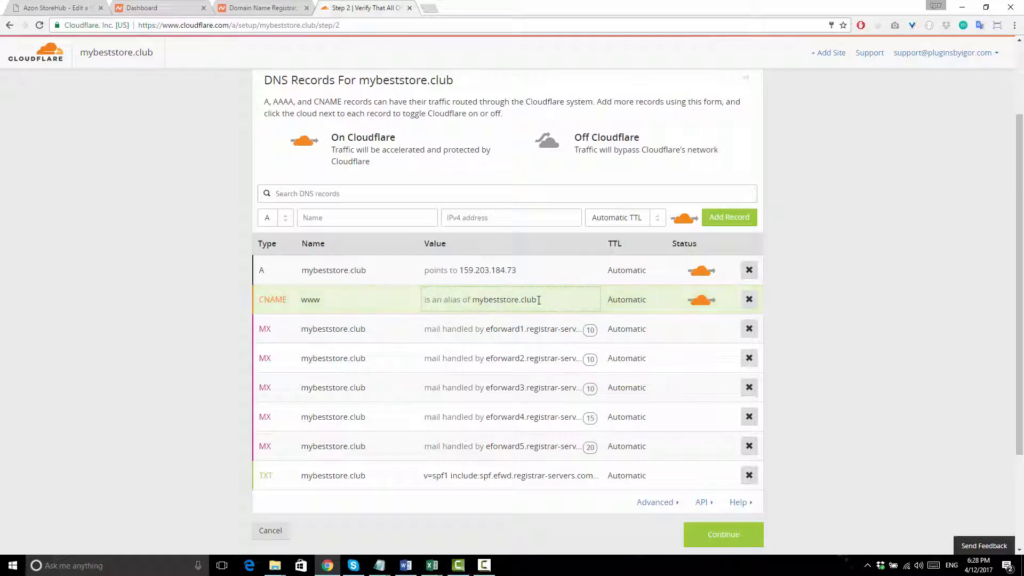
scroll(486, 309, down, 1)
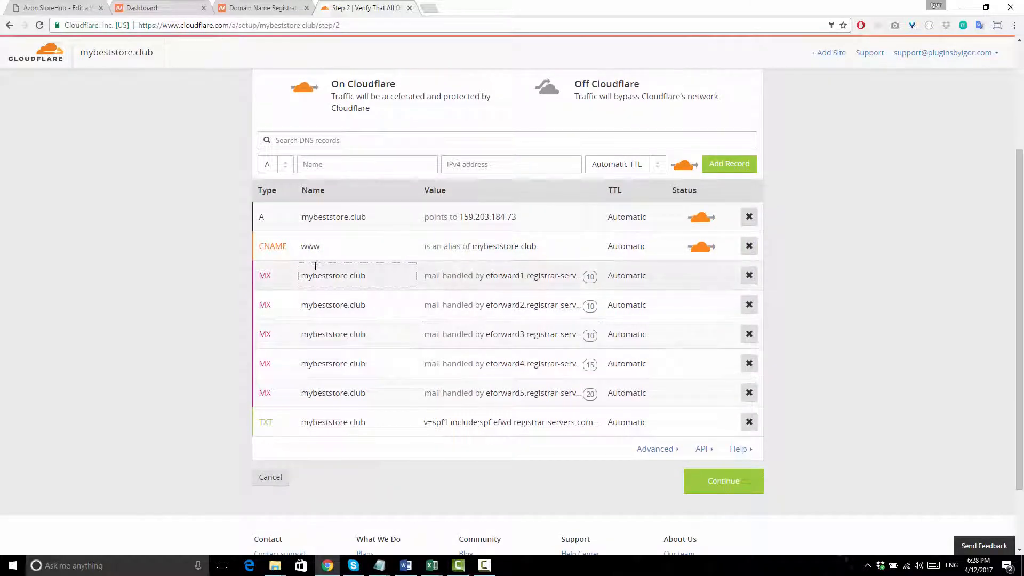
- Accept the DNS records and choose the $0 Free Website plan to reach the nameserver step
click(715, 483)
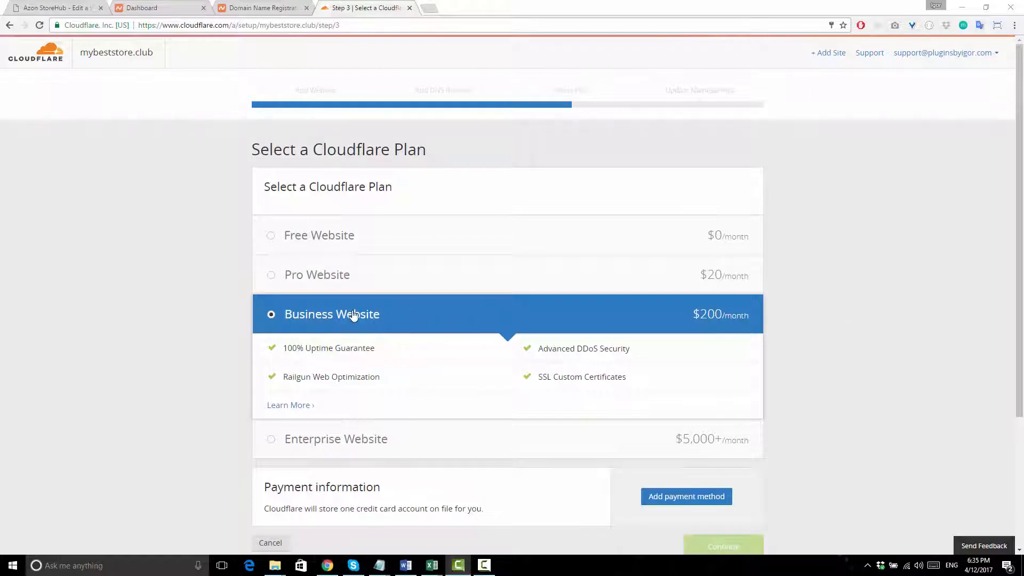
click(311, 239)
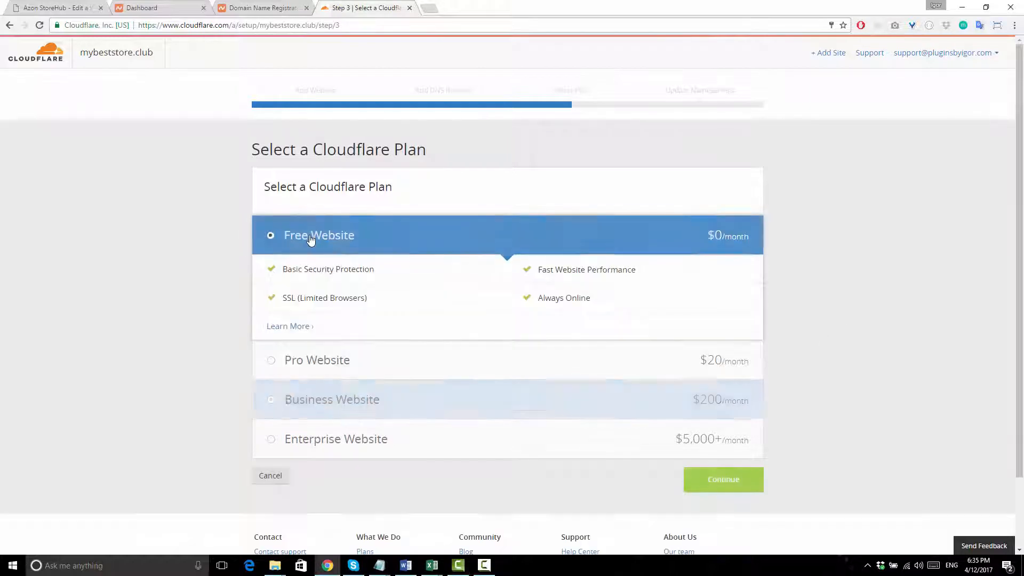
click(731, 483)
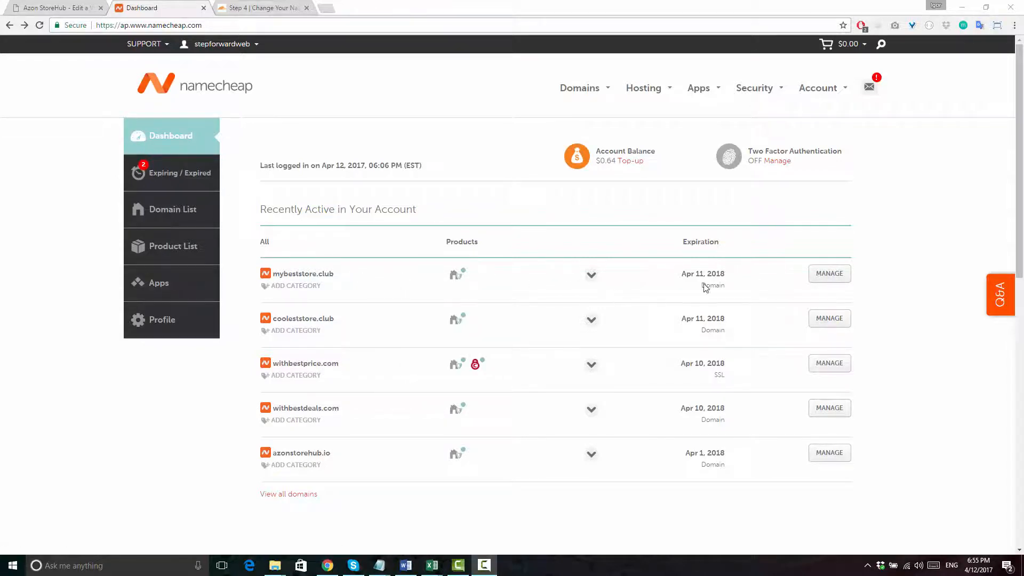
- Switch mybeststore.club's nameservers in Namecheap to Custom DNS
click(826, 276)
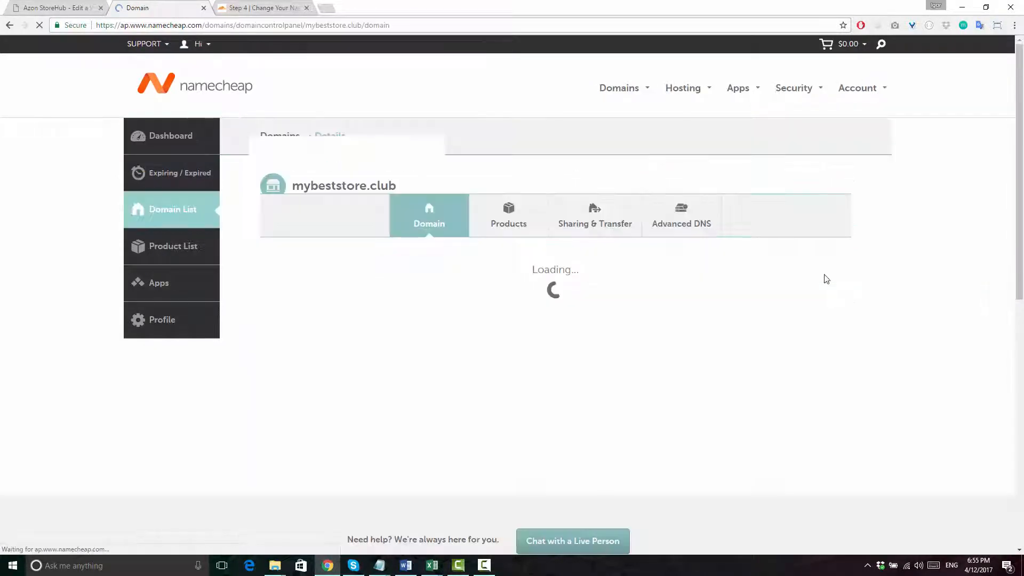
scroll(824, 277, down, 2)
drag(267, 308, 305, 308)
click(304, 308)
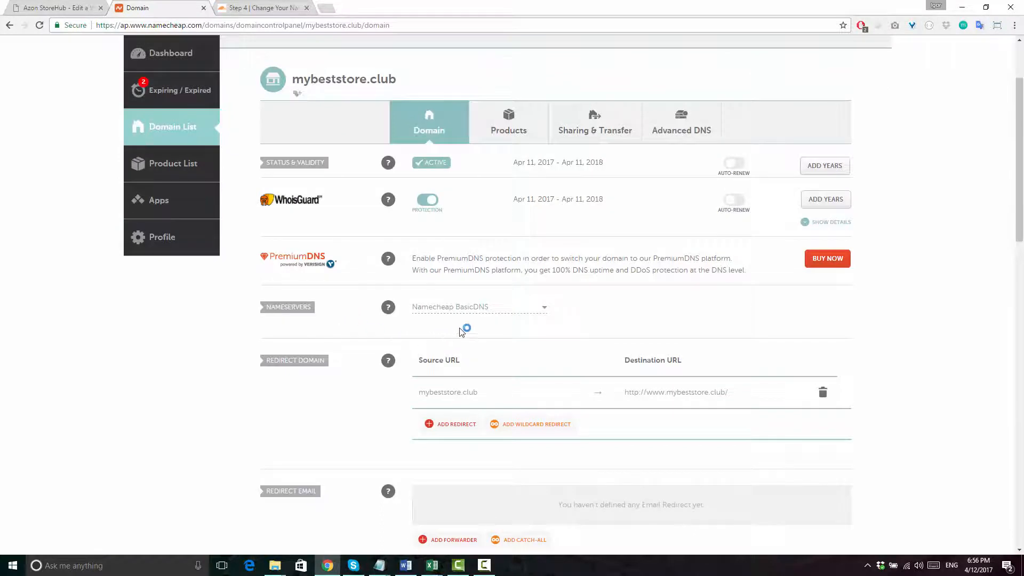
click(485, 313)
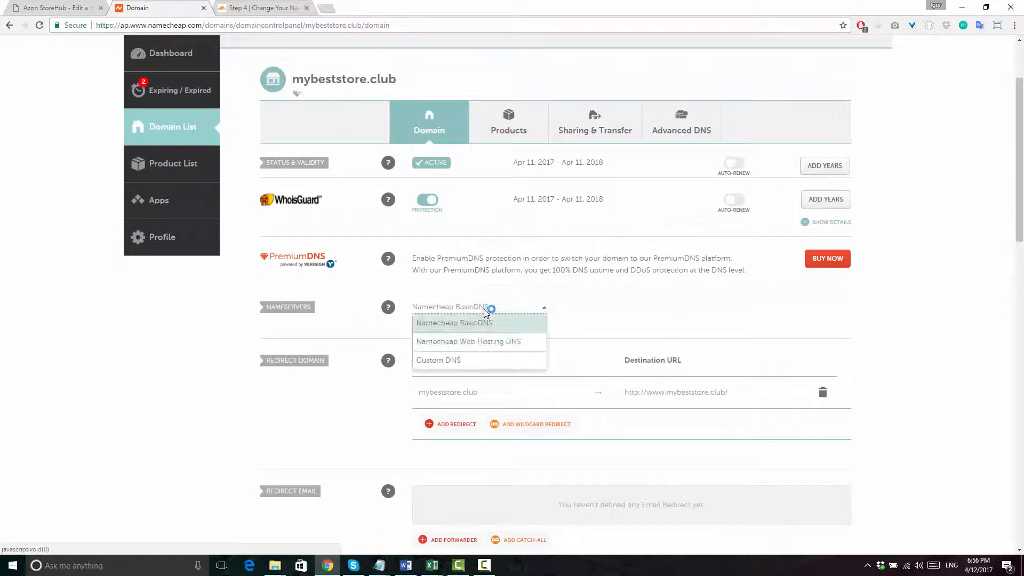
click(455, 360)
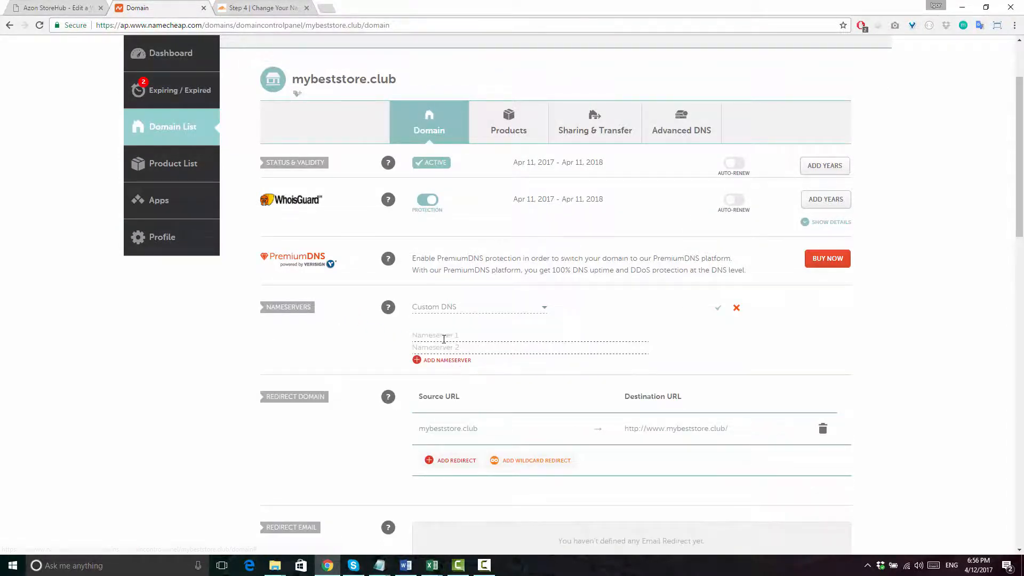
- Copy betty.ns.cloudflare.com from Cloudflare into the first Namecheap nameserver field
click(268, 8)
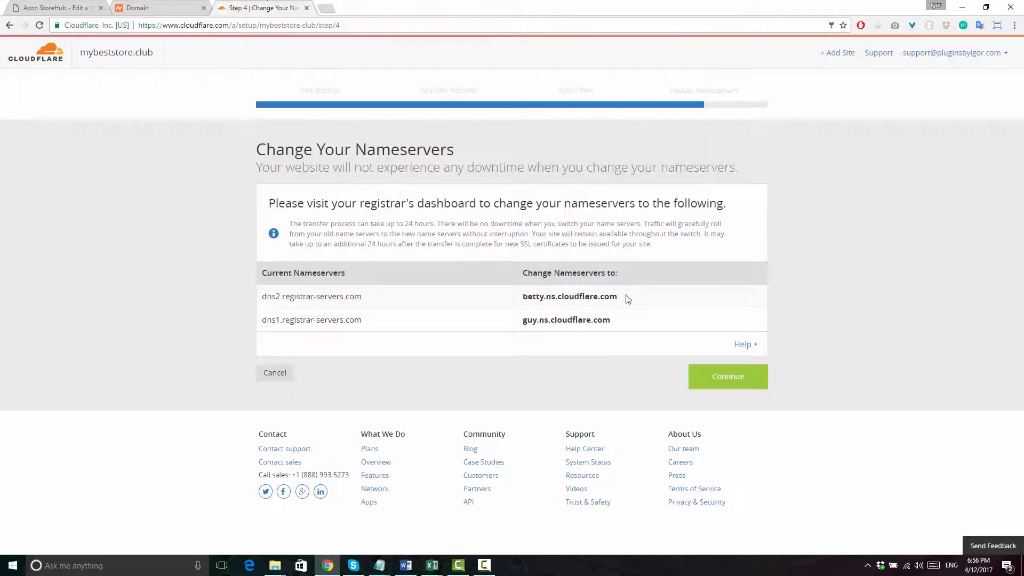
drag(622, 297, 522, 299)
key(ctrl+c)
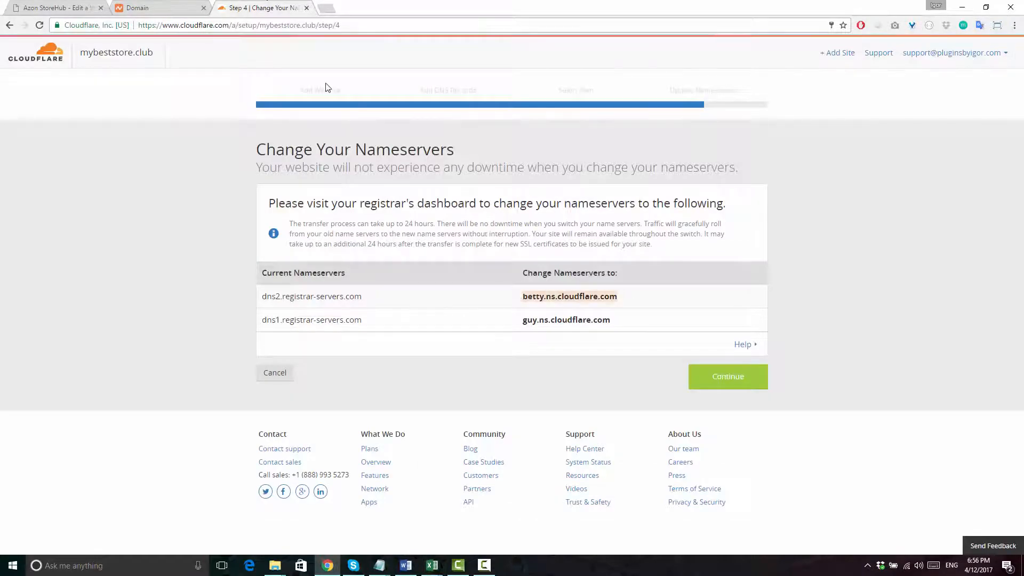
click(169, 4)
key(ctrl+v)
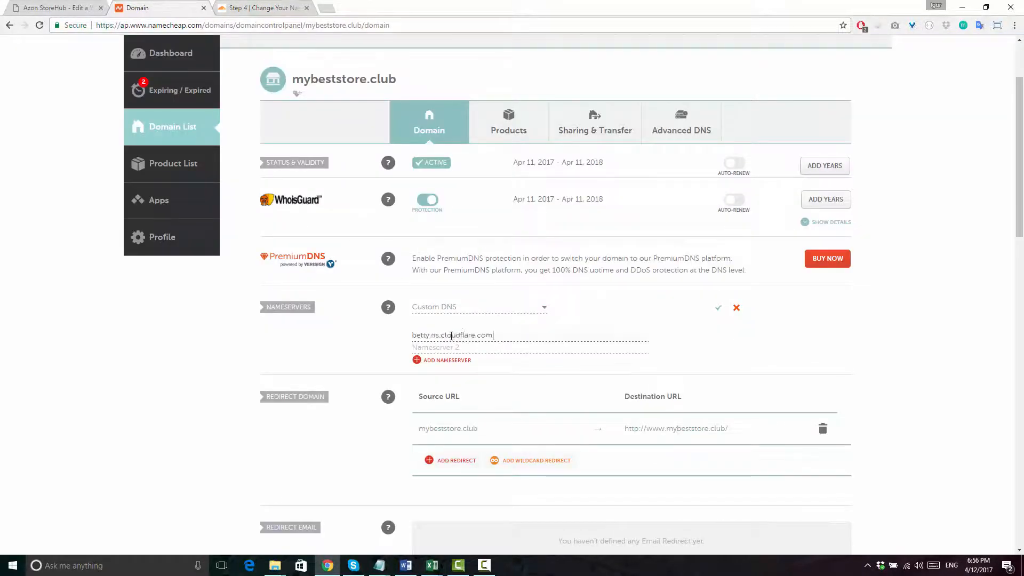
- Add guy.ns.cloudflare.com as the second nameserver and save the custom nameservers
click(287, 7)
drag(612, 320, 523, 320)
key(ctrl+c)
click(160, 8)
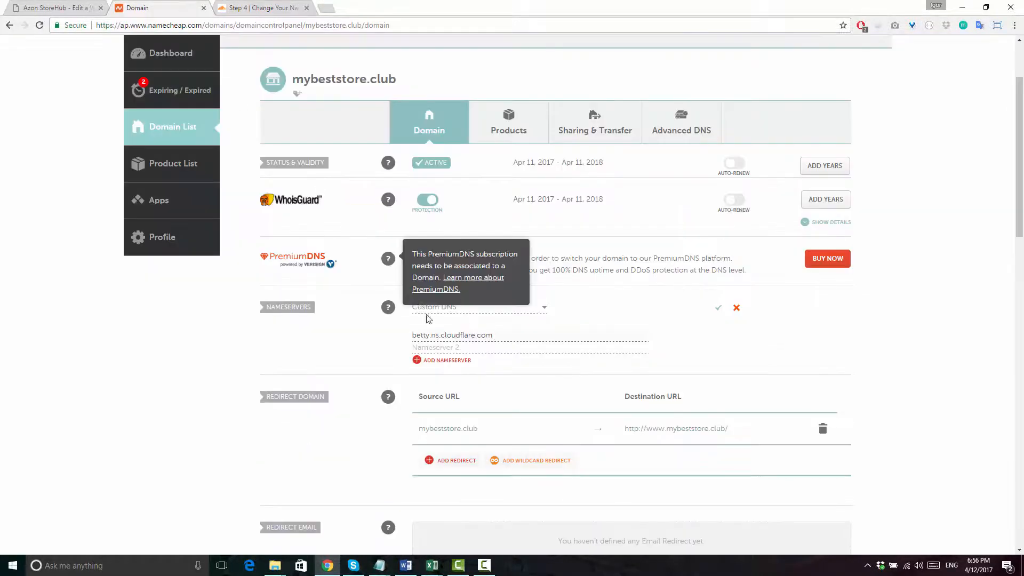
click(446, 348)
key(ctrl+v)
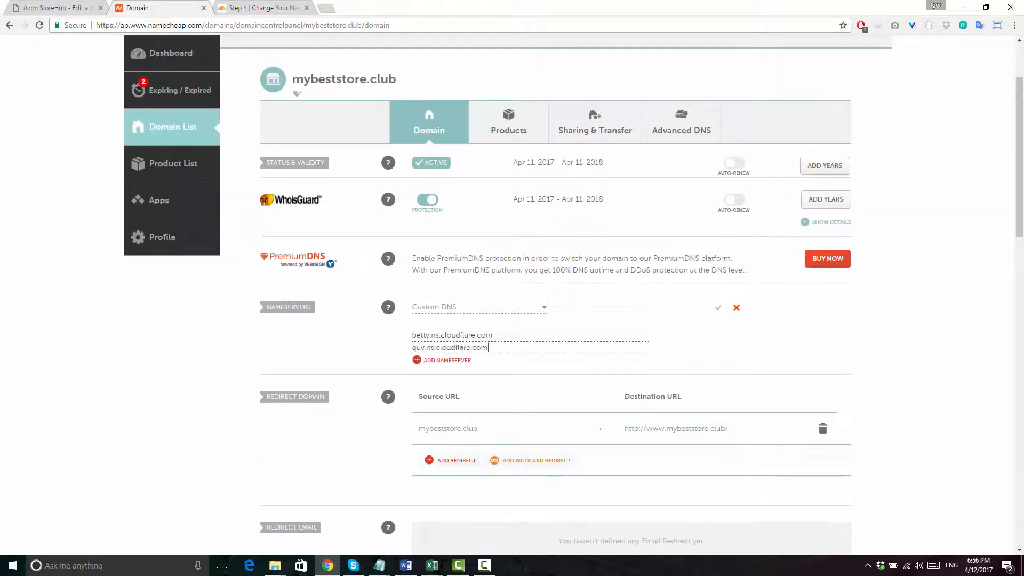
click(718, 310)
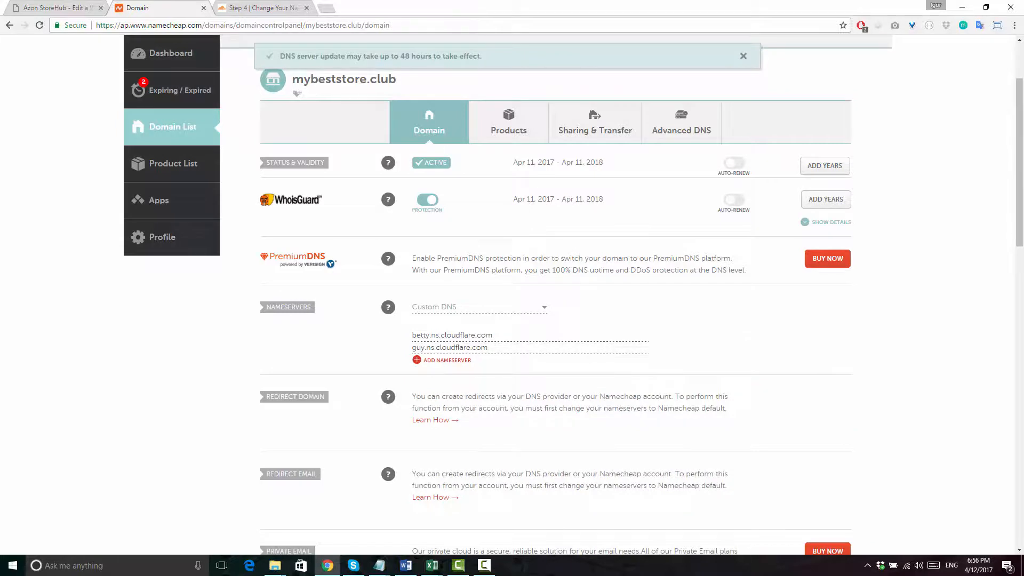
click(263, 6)
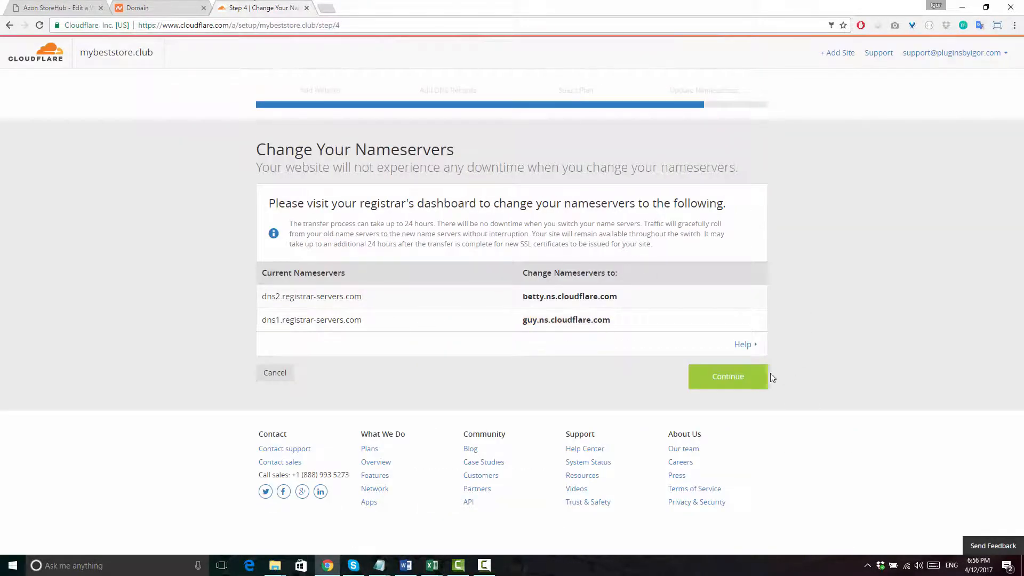
- Finish Cloudflare setup so the overview shows Pending, then enter mybeststore.club in a new tab
click(724, 379)
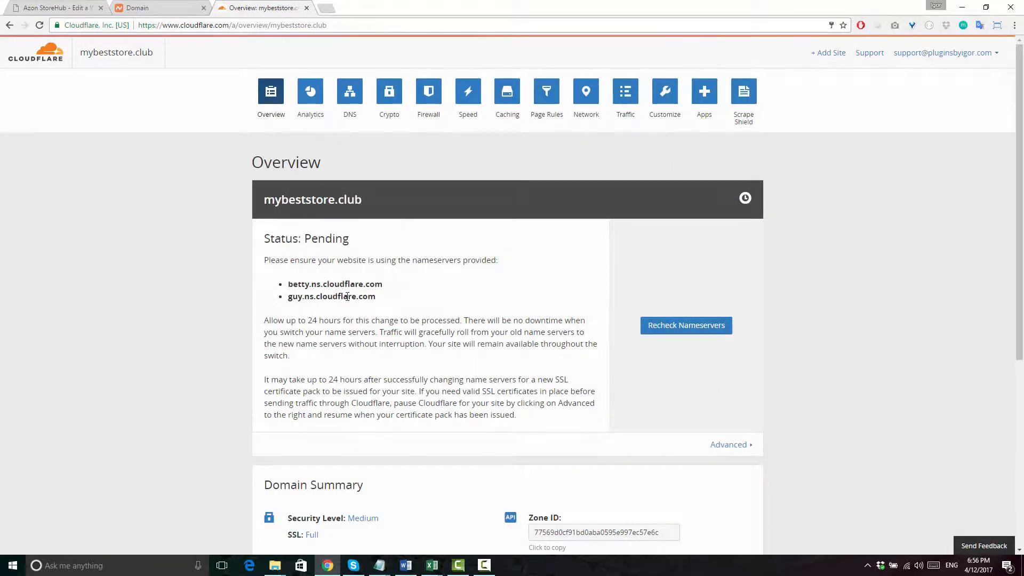
click(326, 8)
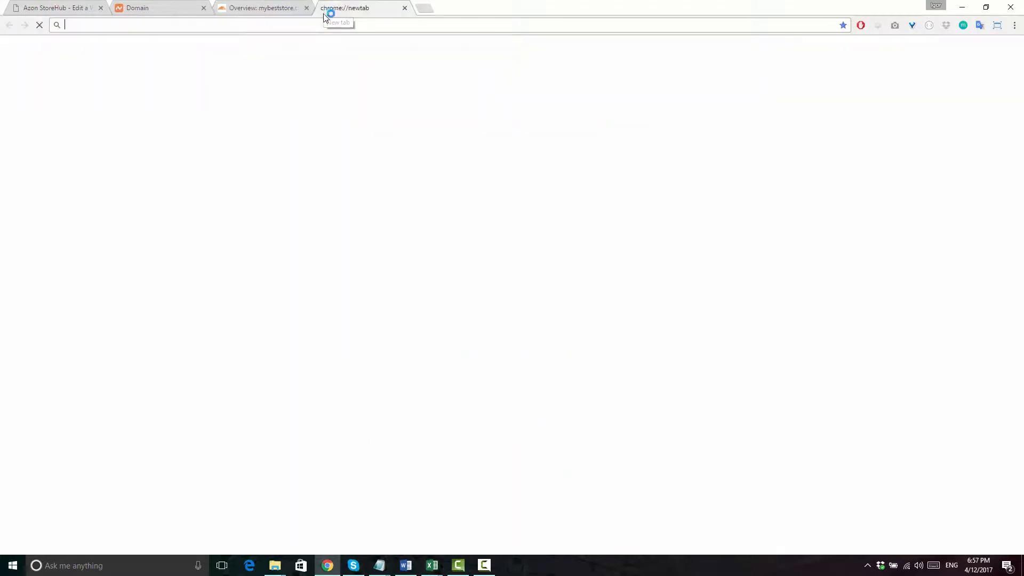
text(mybeststore.club)
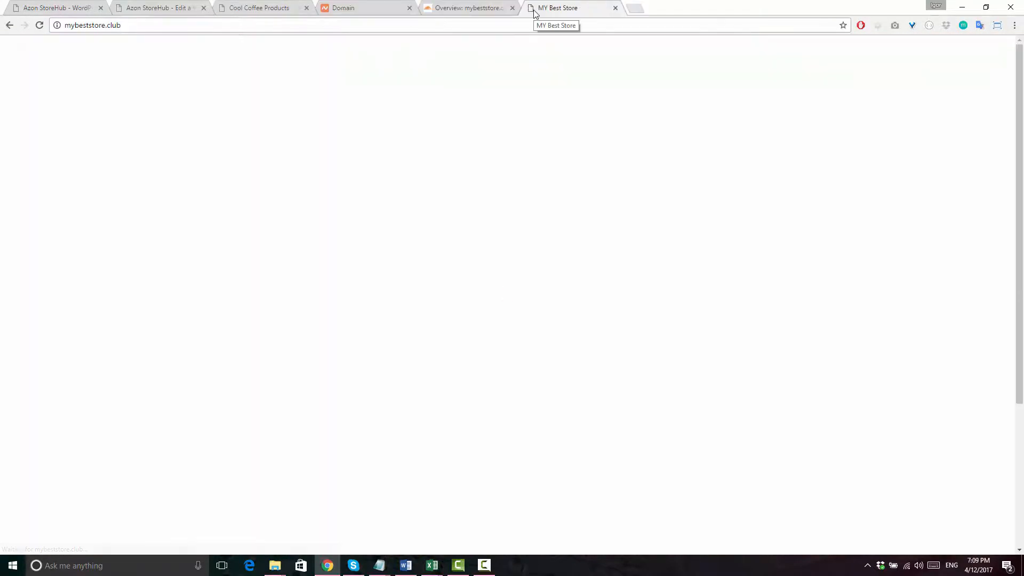